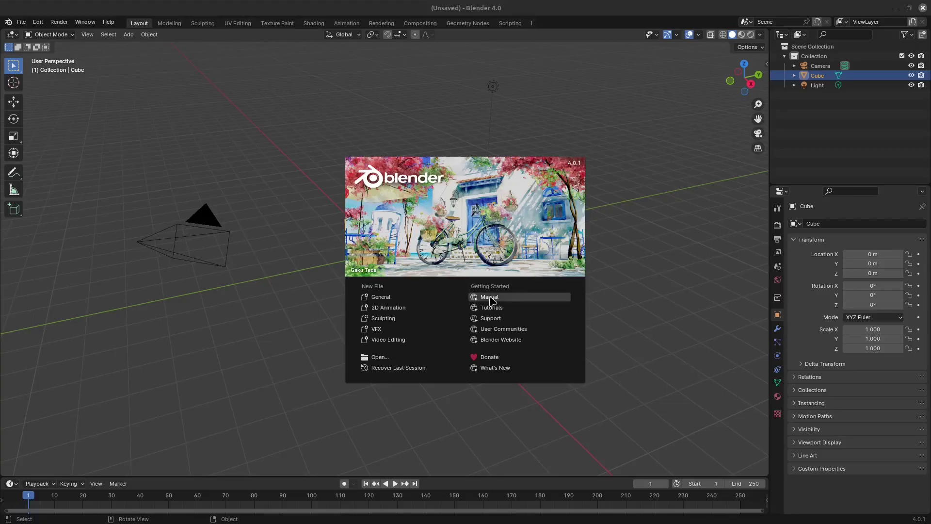
- Close the welcome splash screen and toggle the cube with Tab, ending in Object Mode
{"action": "left_click", "coordinate": [285, 272]}
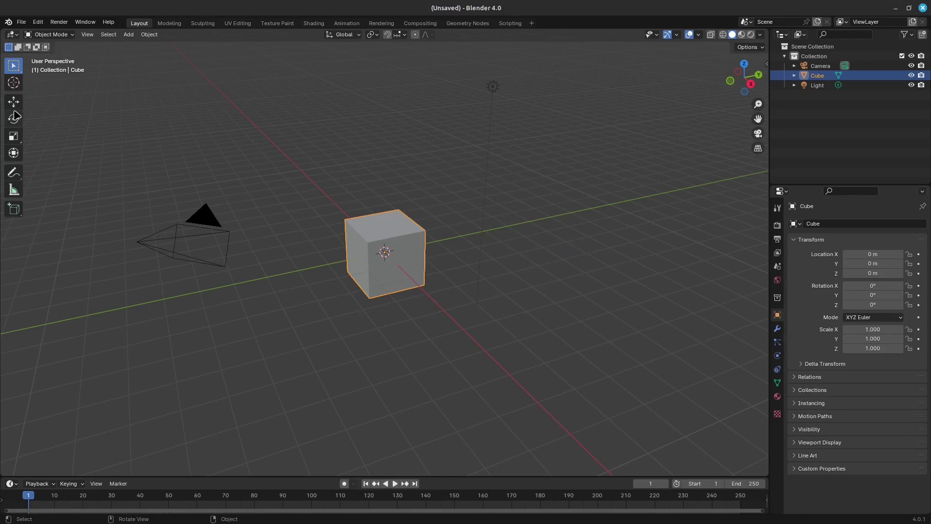
{"action": "key", "text": "Tab"}
{"action": "key", "text": "Tab"}
{"action": "key", "text": "Tab"}
{"action": "key", "text": "Tab"}
- Toggle the cube between Object Mode and Edit Mode several times with Tab
{"action": "key", "text": "Tab"}
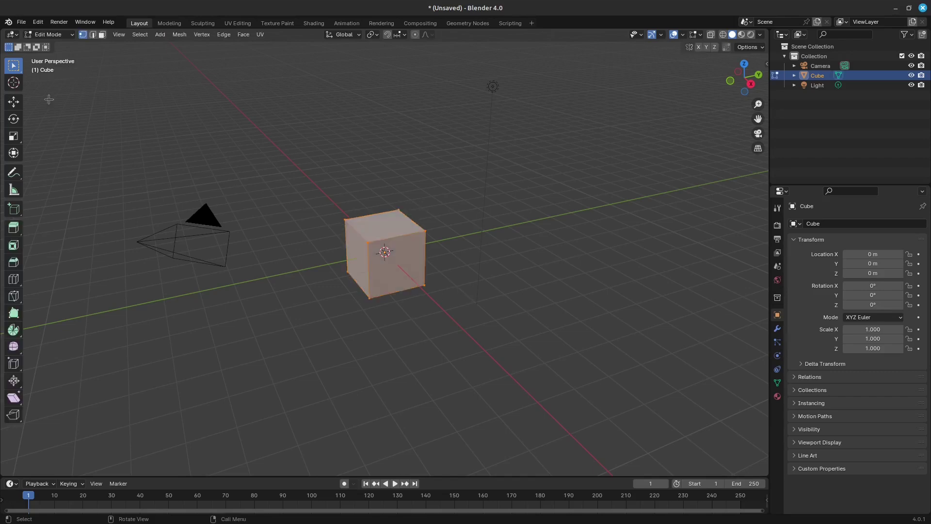
{"action": "key", "text": "Tab"}
{"action": "key", "text": "Tab"}
{"action": "key", "text": "Tab"}
{"action": "key", "text": "Tab"}
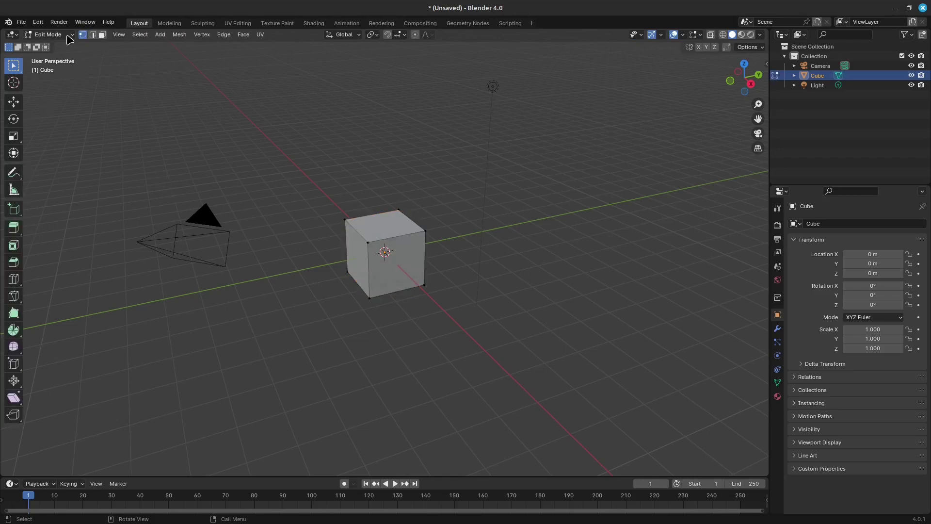
{"action": "key", "text": "Tab"}
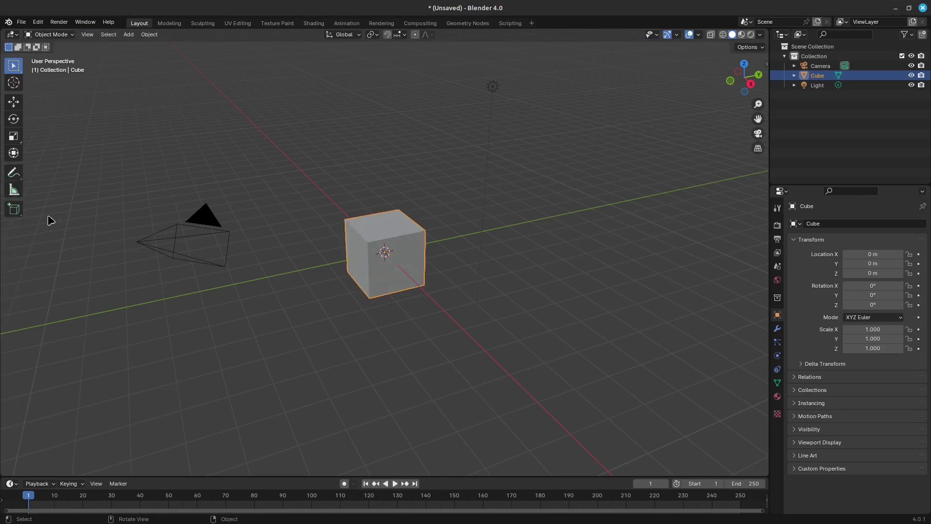
{"action": "key", "text": "Tab"}
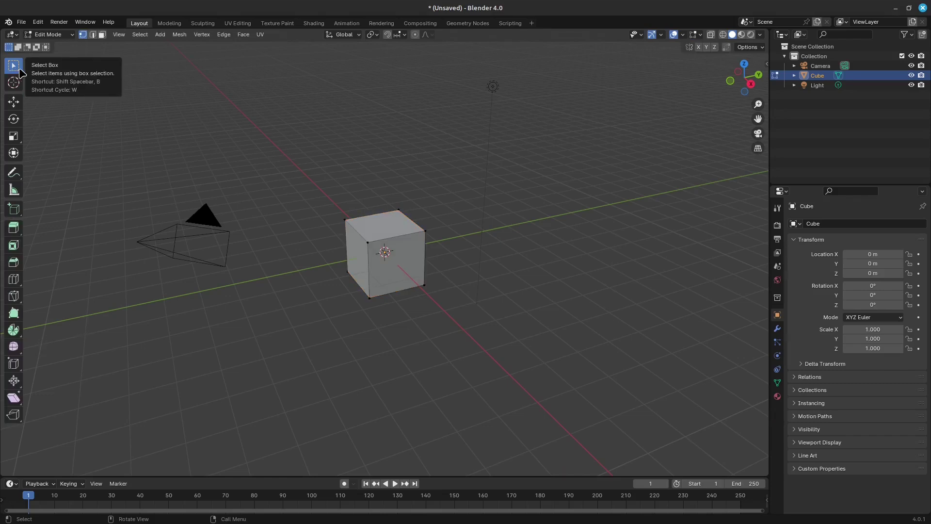
- Box-select all the cube's vertices, try an extrusion with E, then undo it
{"action": "left_click_drag", "start_coordinate": [324, 208], "coordinate": [468, 293]}
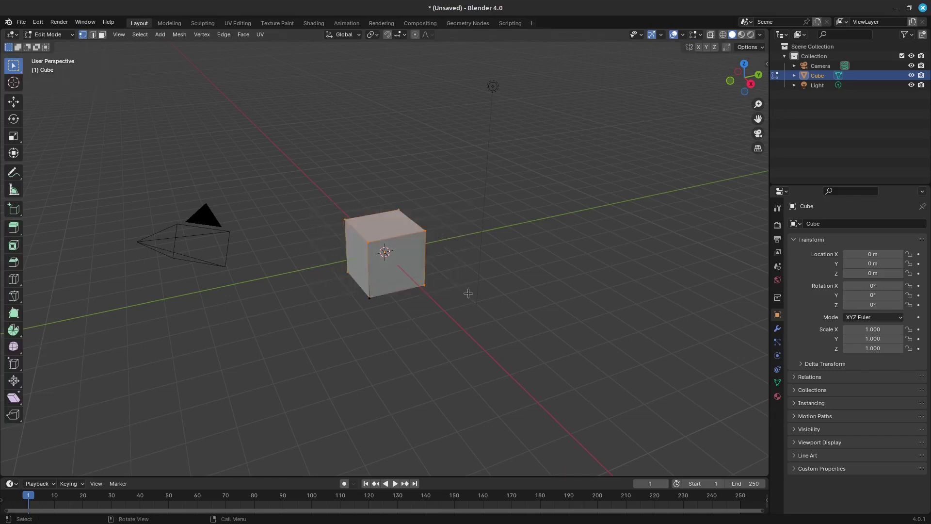
{"action": "left_click_drag", "start_coordinate": [334, 210], "coordinate": [481, 356]}
{"action": "key", "text": "e"}
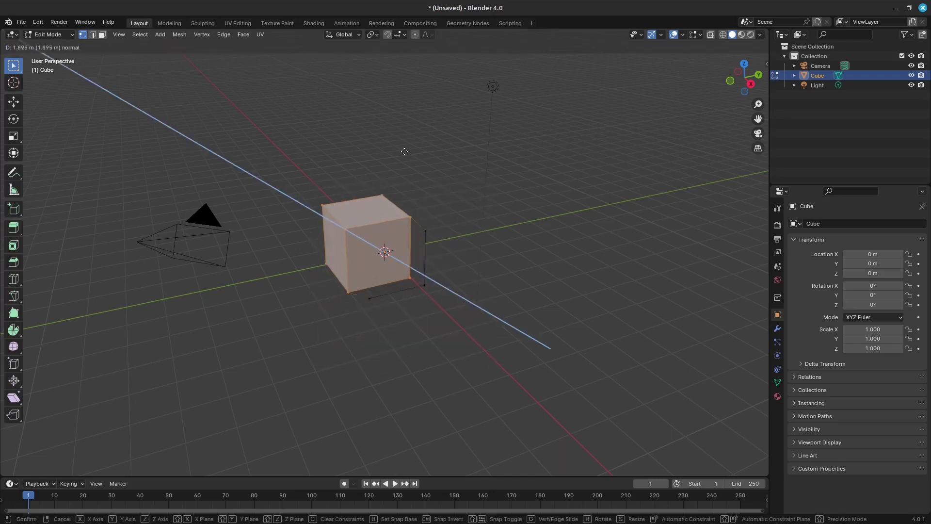
{"action": "left_click", "coordinate": [311, 190]}
{"action": "key", "text": "ctrl+z"}
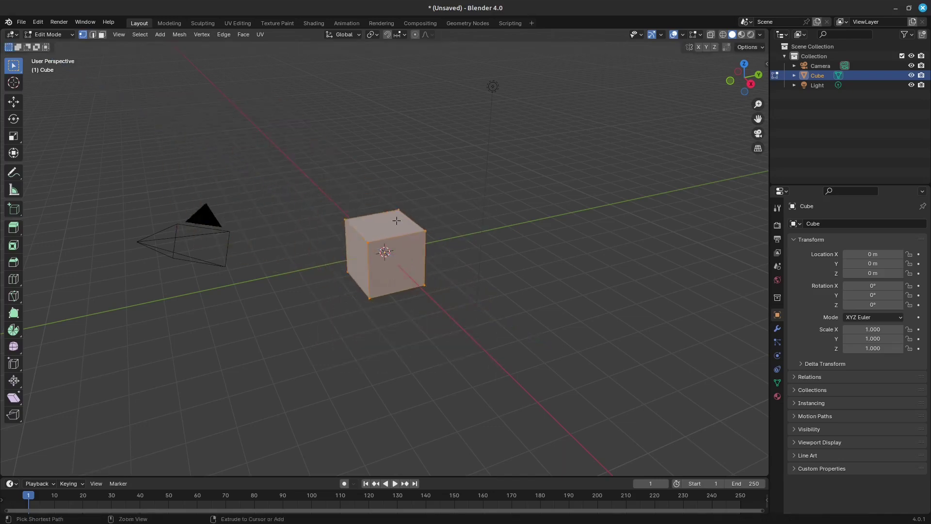
{"action": "left_click", "coordinate": [38, 22]}
- Cycle through the select tool variants with W and box-select around the cube
{"action": "key", "text": "w"}
{"action": "key", "text": "w"}
{"action": "key", "text": "w"}
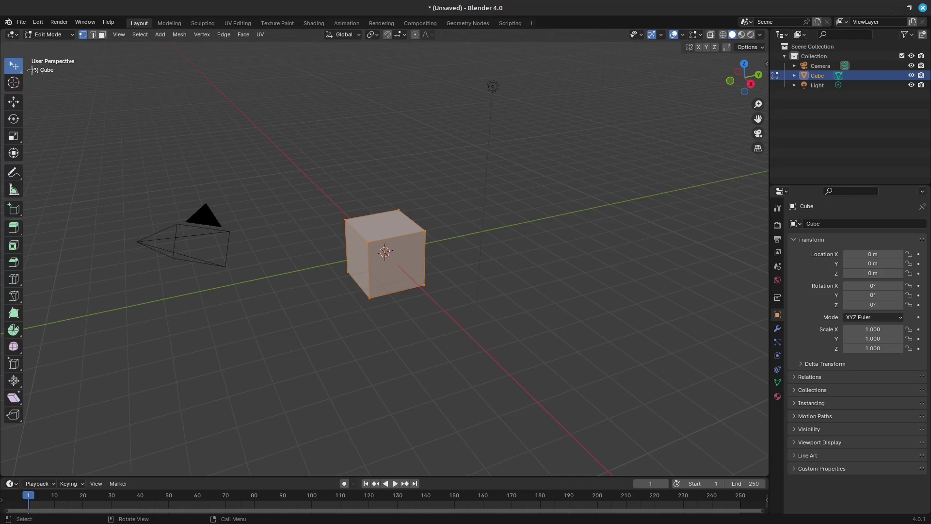
{"action": "key", "text": "w"}
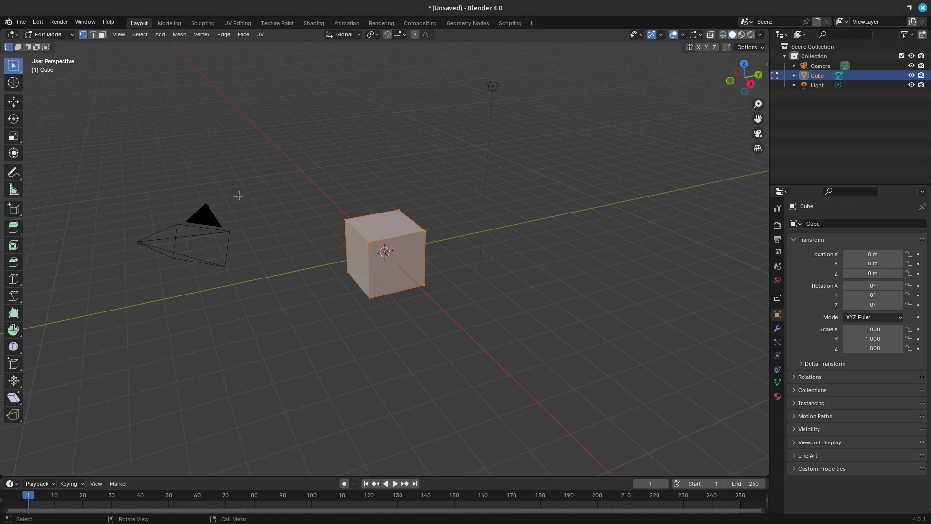
{"action": "key", "text": "shift+space"}
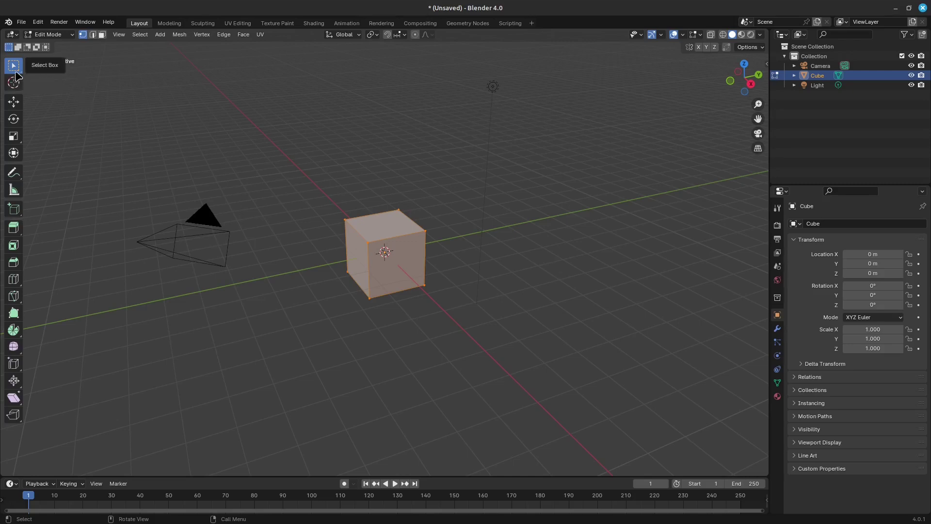
{"action": "left_click_drag", "start_coordinate": [282, 180], "coordinate": [469, 294]}
- Clear the selection, paint-select a corner with Select Circle, then lasso the cube's left side
{"action": "left_click", "coordinate": [256, 241]}
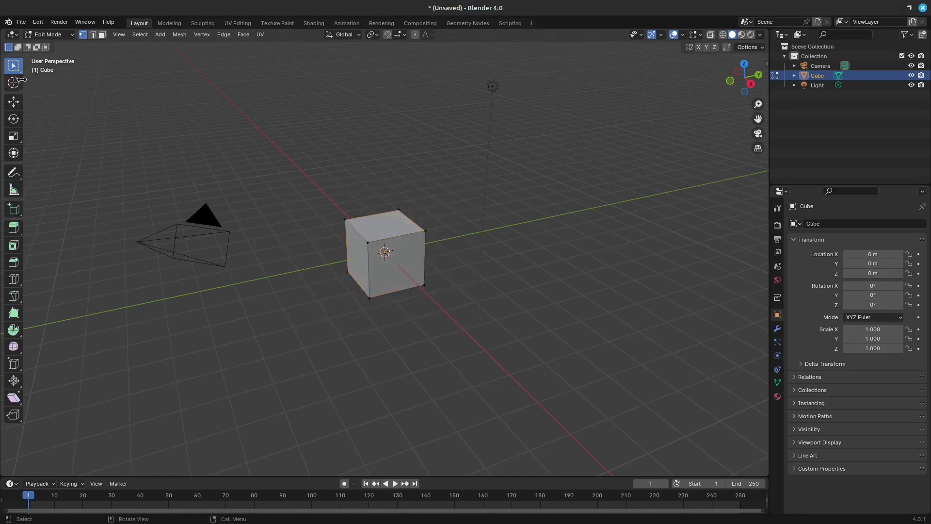
{"action": "left_click_drag", "start_coordinate": [17, 72], "coordinate": [63, 107]}
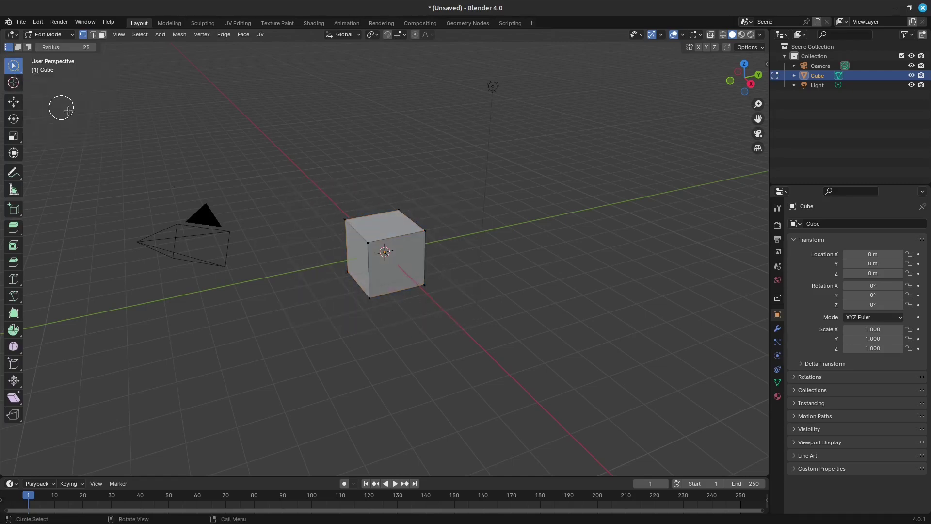
{"action": "left_click_drag", "start_coordinate": [349, 197], "coordinate": [395, 260]}
{"action": "left_click_drag", "start_coordinate": [18, 67], "coordinate": [70, 129]}
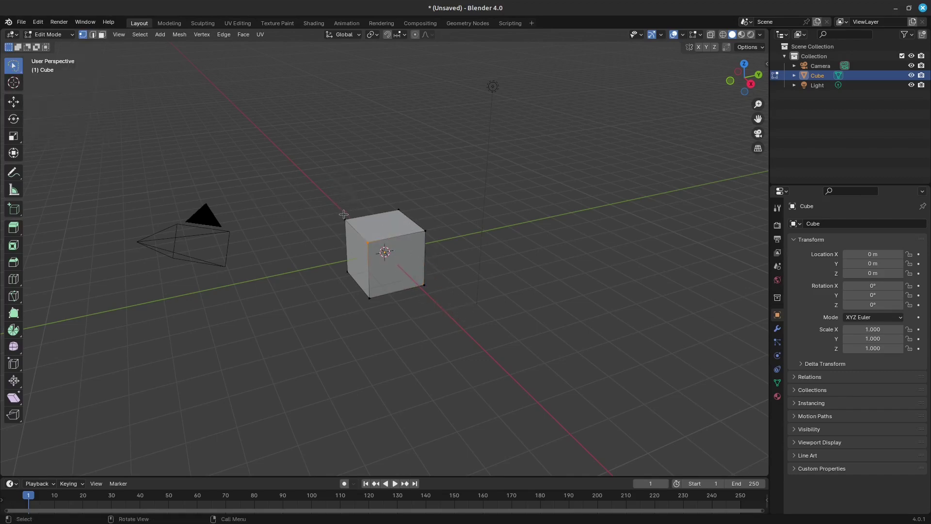
{"action": "mouse_move", "coordinate": [352, 209]}
{"action": "left_mouse_down"}
{"action": "mouse_move", "coordinate": [296, 229]}
{"action": "mouse_move", "coordinate": [378, 291]}
{"action": "left_mouse_up"}
- Drag the 3D cursor to the floor left of the cube, then make Move the active tool
{"action": "left_click", "coordinate": [13, 84]}
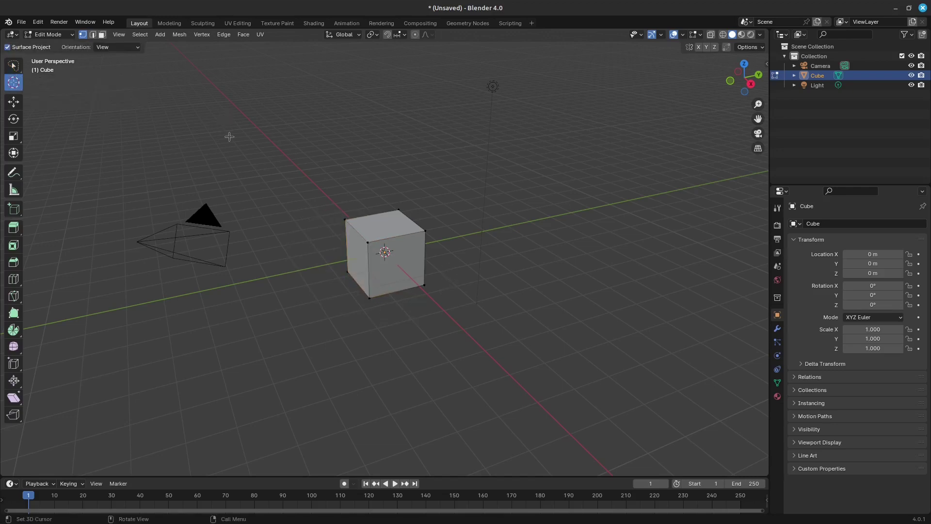
{"action": "mouse_move", "coordinate": [452, 178]}
{"action": "left_mouse_down"}
{"action": "mouse_move", "coordinate": [466, 176]}
{"action": "mouse_move", "coordinate": [451, 306]}
{"action": "mouse_move", "coordinate": [300, 300]}
{"action": "left_mouse_up"}
{"action": "key", "text": "shift+space"}
{"action": "left_click", "coordinate": [13, 102]}
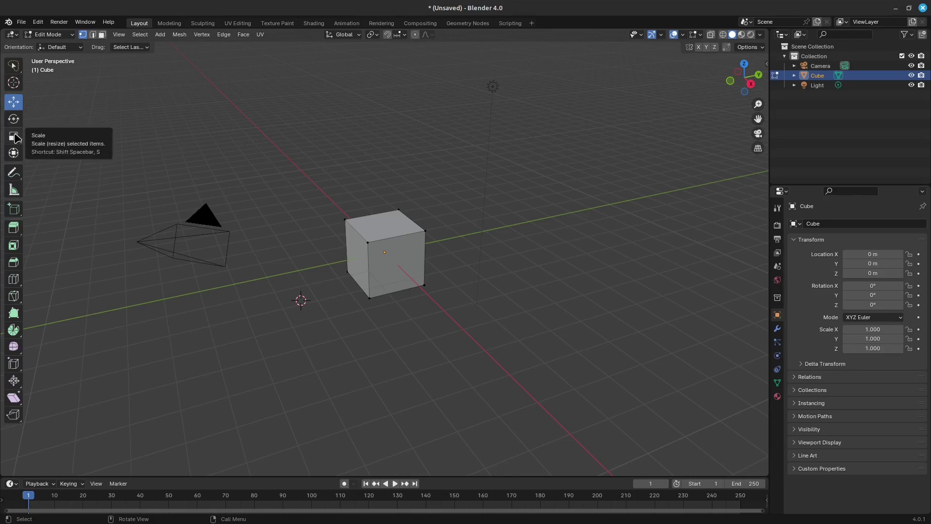
- Stretch the whole cube into a long box with Scale Cage, then undo it
{"action": "left_click_drag", "start_coordinate": [15, 139], "coordinate": [74, 162]}
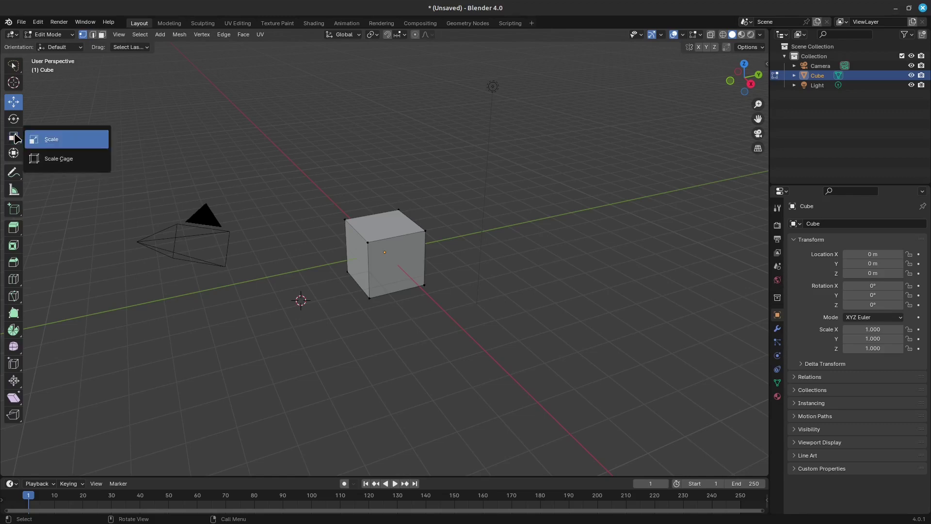
{"action": "left_click_drag", "start_coordinate": [348, 213], "coordinate": [313, 273]}
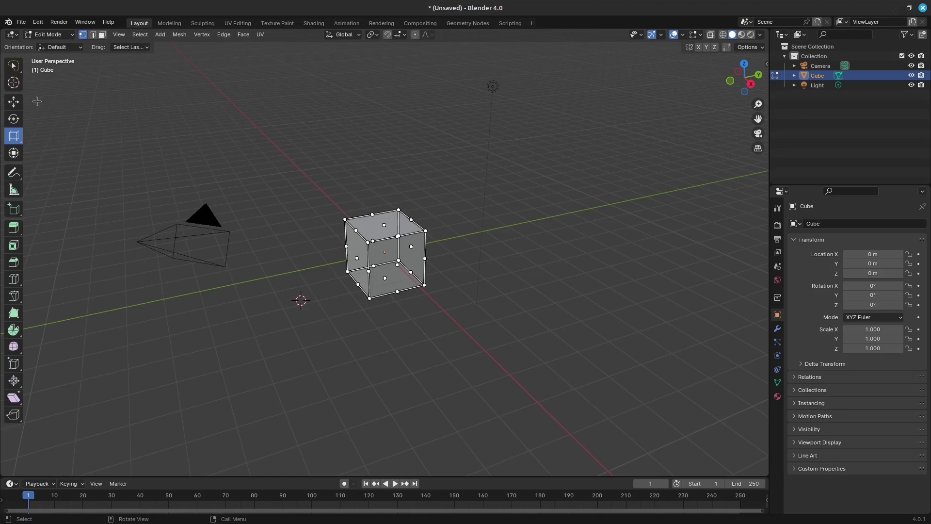
{"action": "left_click_drag", "start_coordinate": [372, 242], "coordinate": [292, 208]}
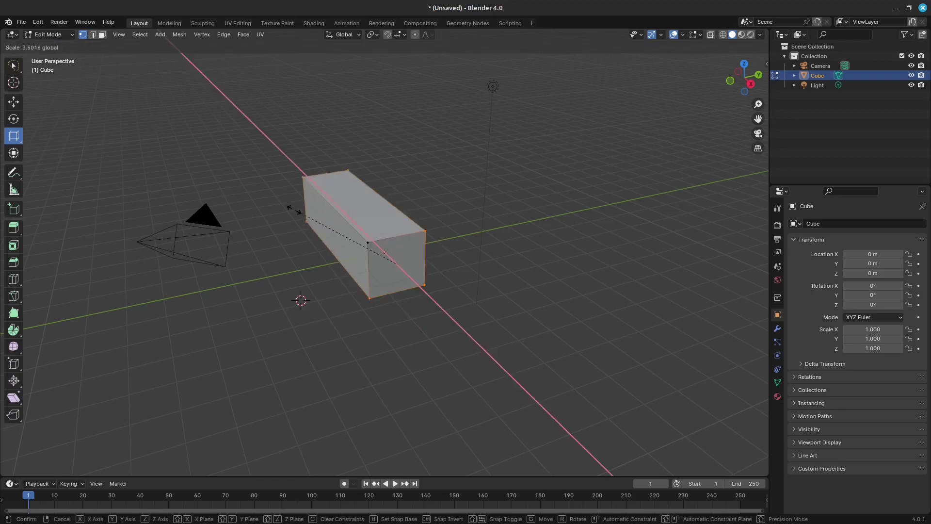
{"action": "key", "text": "ctrl+z"}
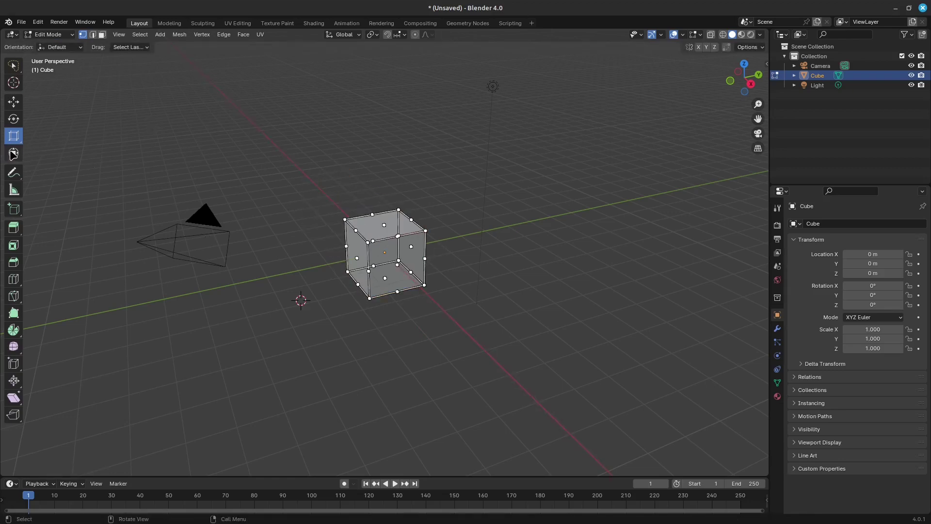
- With the Transform tool, trial-rotate the cube and drag a top corner vertex outward, undoing both
{"action": "left_click", "coordinate": [14, 154]}
{"action": "left_click_drag", "start_coordinate": [389, 251], "coordinate": [412, 263]}
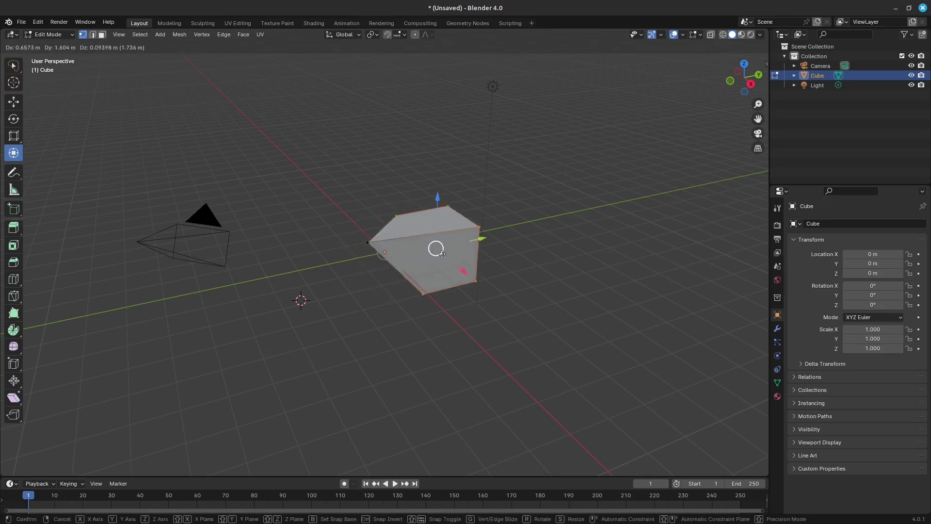
{"action": "key", "text": "ctrl+z"}
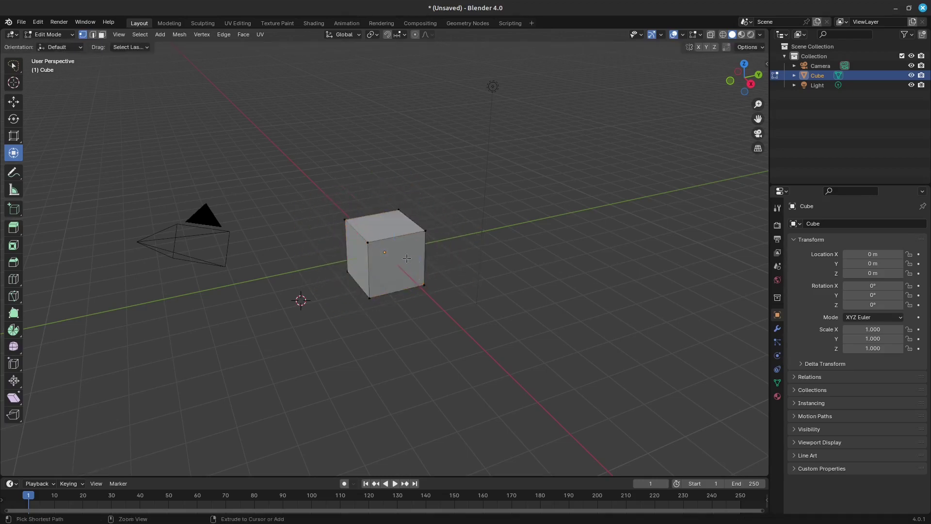
{"action": "left_click", "coordinate": [386, 252]}
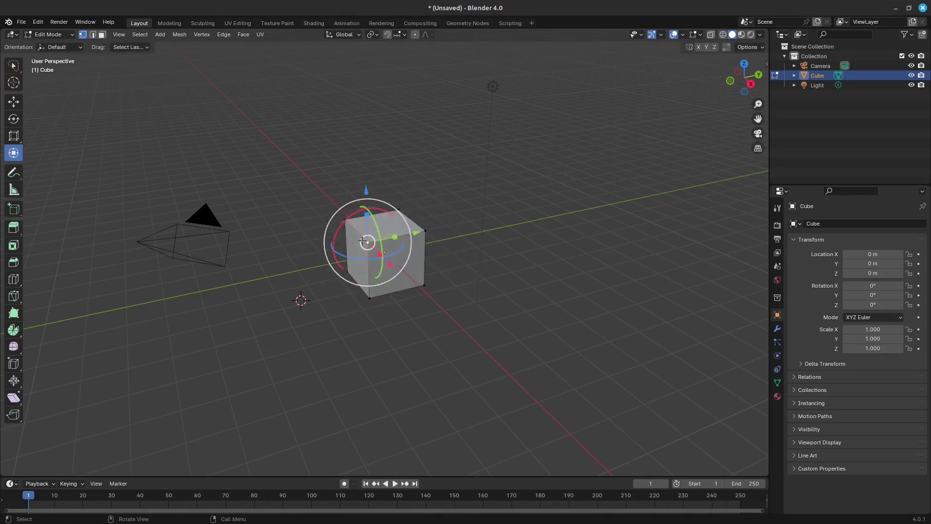
{"action": "mouse_move", "coordinate": [399, 238]}
{"action": "left_mouse_down"}
{"action": "mouse_move", "coordinate": [358, 240]}
{"action": "mouse_move", "coordinate": [319, 210]}
{"action": "left_mouse_up"}
{"action": "key", "text": "ctrl+z"}
{"action": "key", "text": "ctrl+z"}
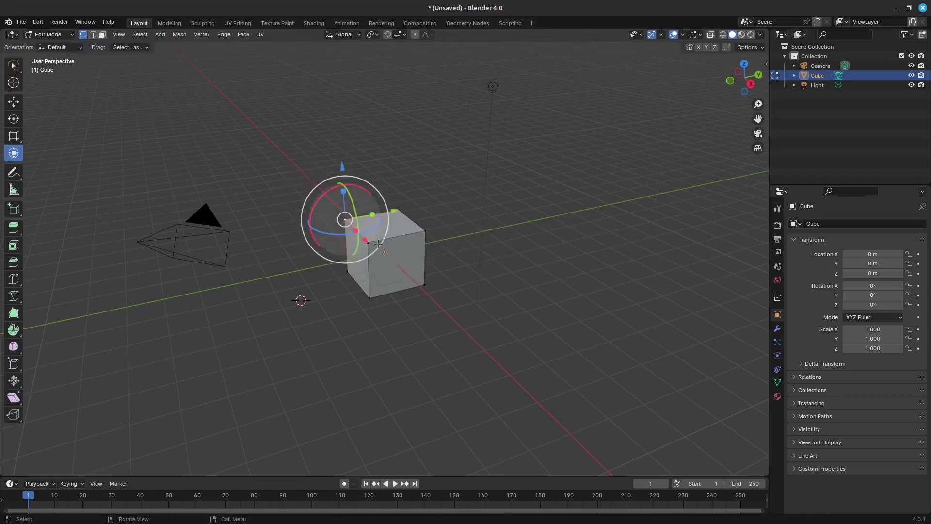
- Handwrite the note 'Hi I'm a note' beside the cube with the Annotate tool
{"action": "left_click", "coordinate": [13, 172]}
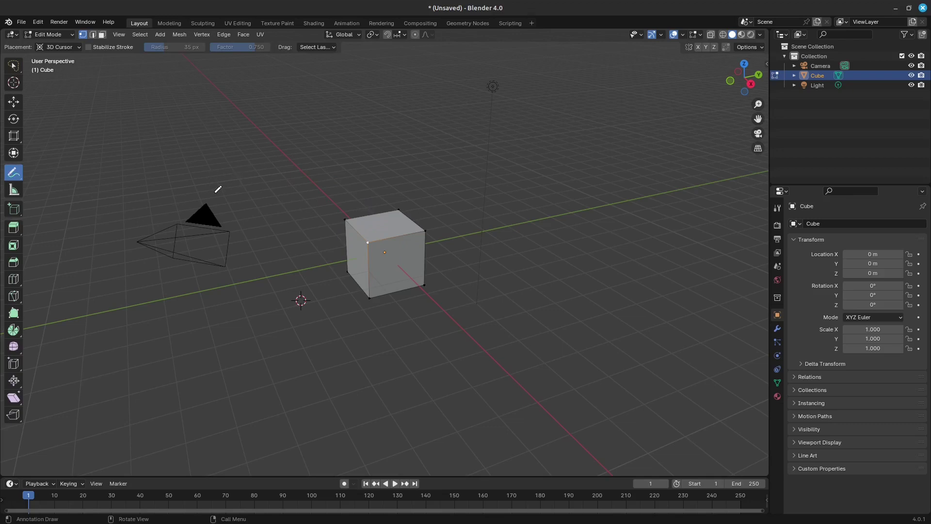
{"action": "left_click", "coordinate": [16, 181]}
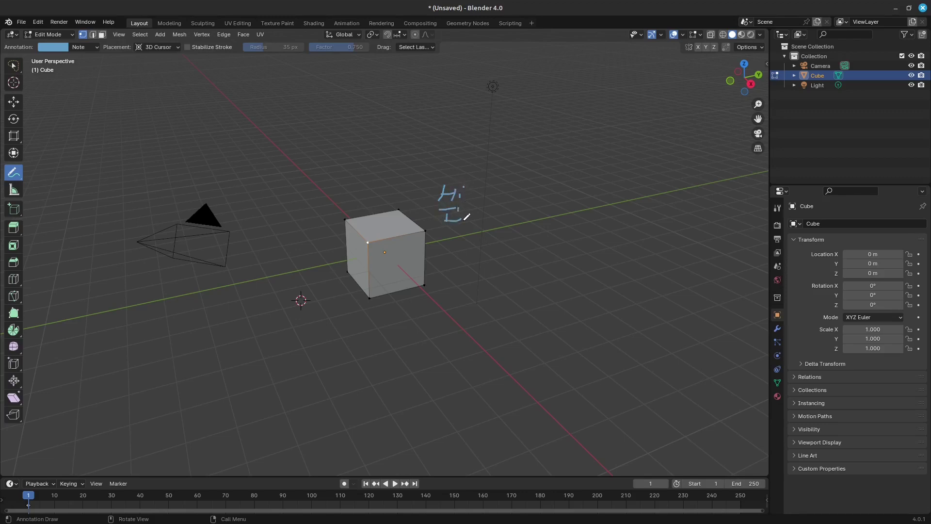
{"action": "mouse_move", "coordinate": [466, 217]}
{"action": "left_mouse_down"}
{"action": "mouse_move", "coordinate": [491, 206]}
{"action": "mouse_move", "coordinate": [462, 234]}
{"action": "mouse_move", "coordinate": [512, 226]}
{"action": "left_mouse_up"}
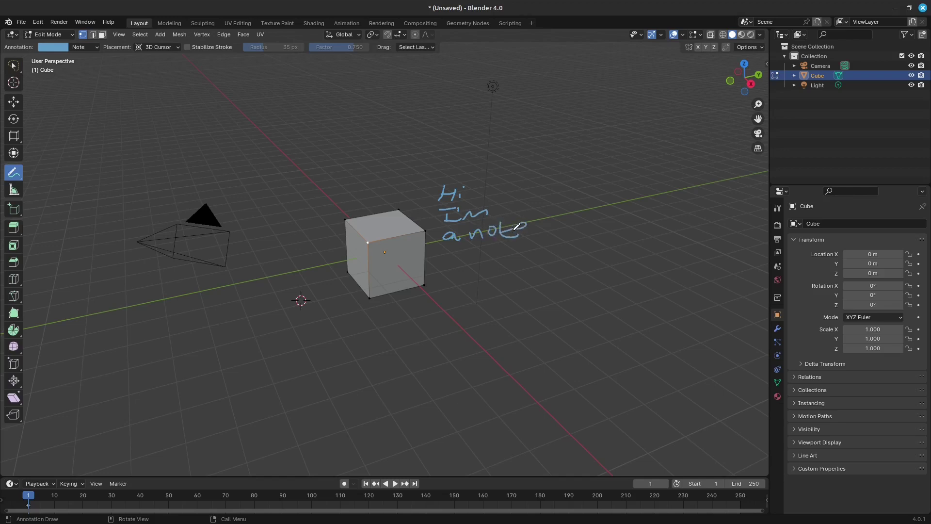
- Rub out the handwritten note with the Annotate Eraser
{"action": "left_click", "coordinate": [16, 172]}
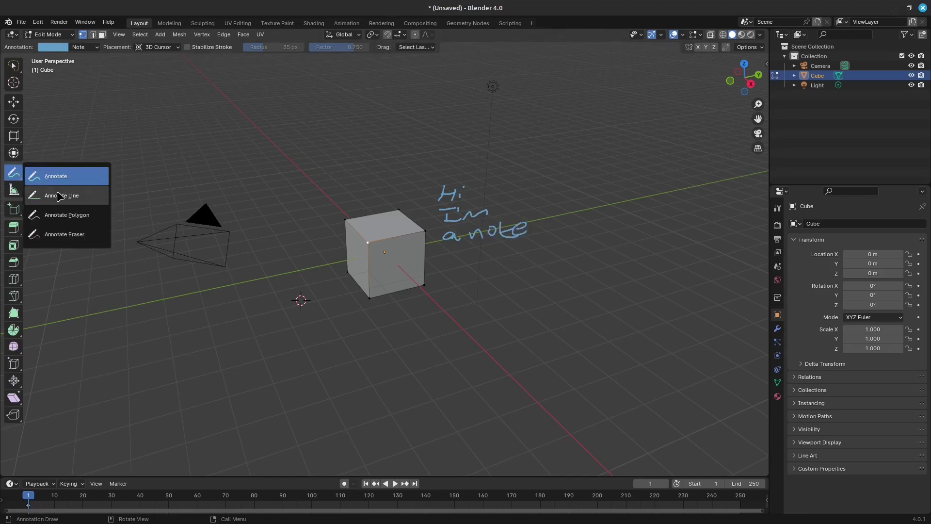
{"action": "left_click", "coordinate": [59, 234]}
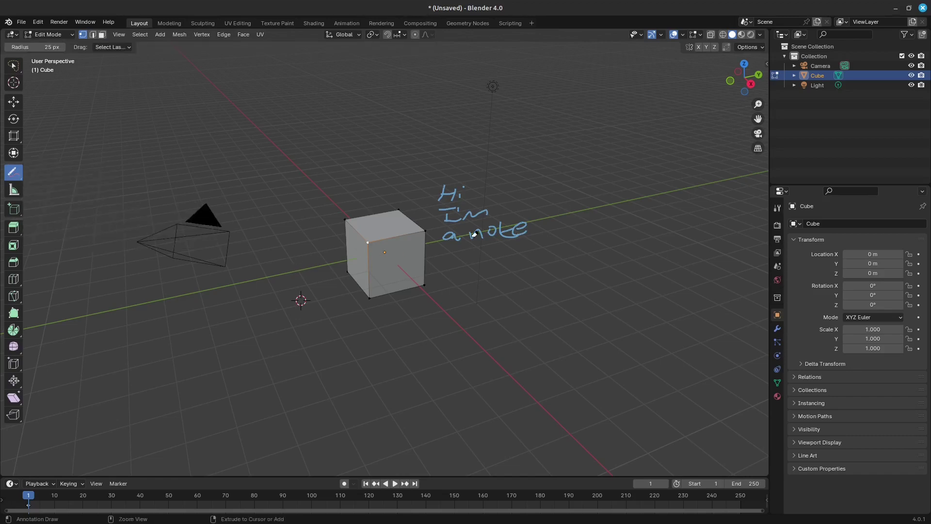
{"action": "left_click", "coordinate": [17, 175]}
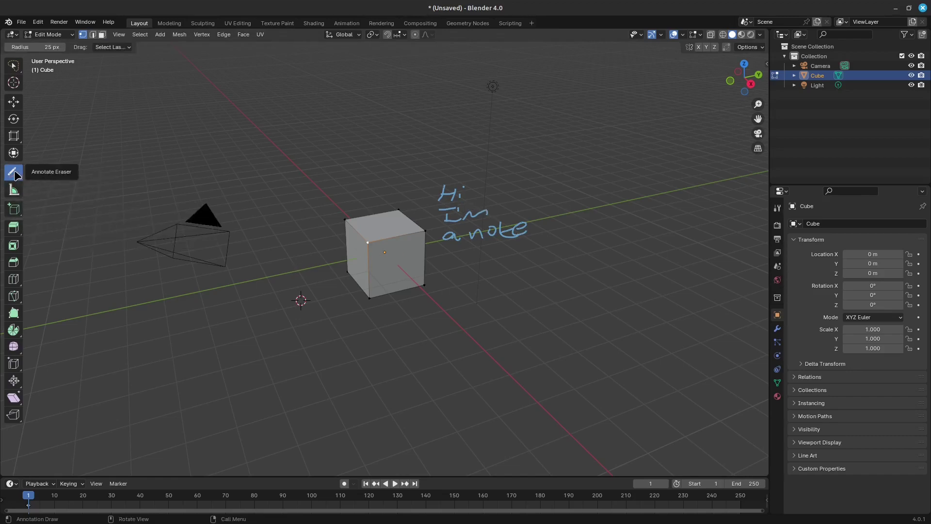
{"action": "left_click", "coordinate": [80, 235]}
{"action": "left_click_drag", "start_coordinate": [437, 239], "coordinate": [448, 186]}
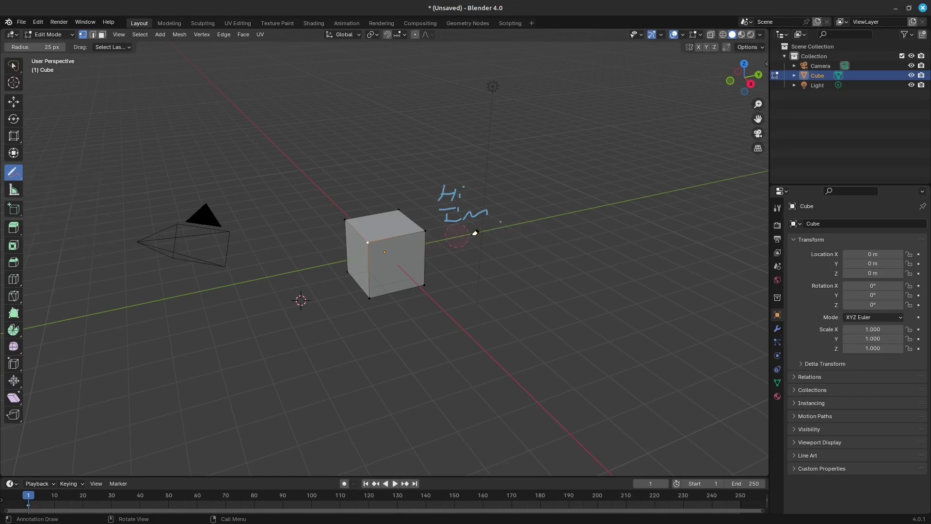
- Measure a 4.08 m distance across the floor and a 169° angle with the Measure tool
{"action": "left_click", "coordinate": [15, 192]}
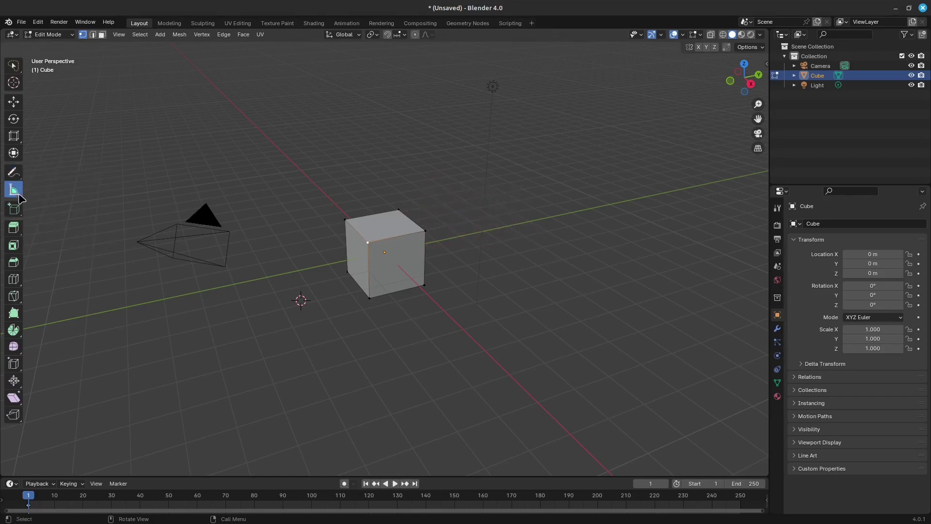
{"action": "left_click_drag", "start_coordinate": [386, 312], "coordinate": [507, 276]}
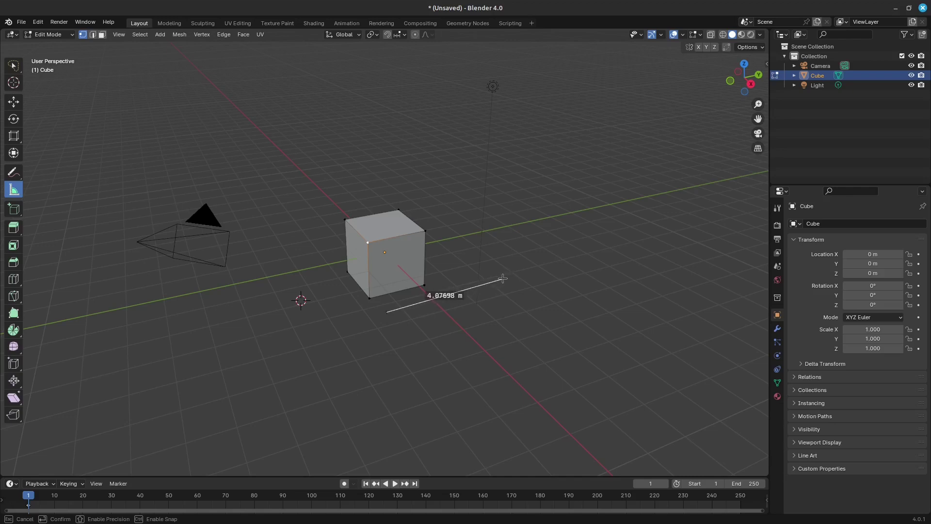
{"action": "left_click_drag", "start_coordinate": [508, 275], "coordinate": [503, 280]}
{"action": "left_click", "coordinate": [381, 300]}
{"action": "left_click_drag", "start_coordinate": [414, 295], "coordinate": [424, 295], "text": "ctrl"}
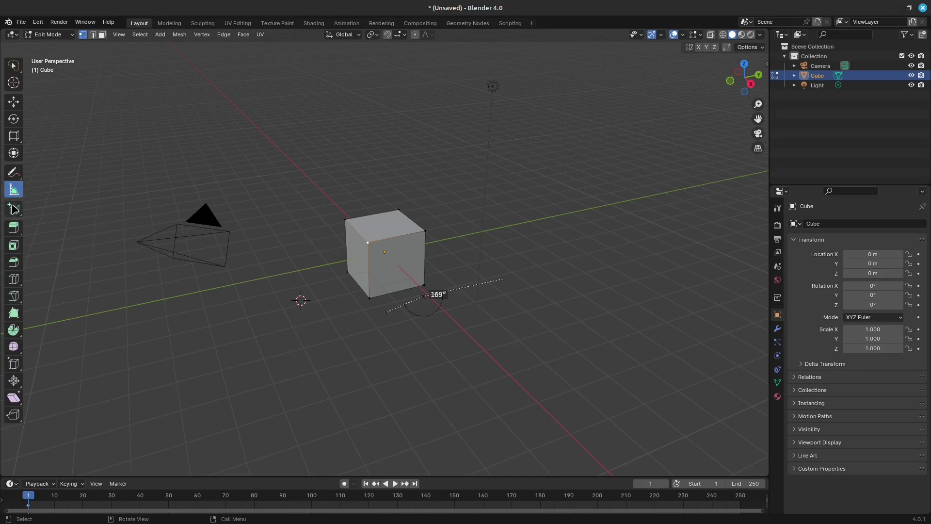
- Draw a new box up and left of the cube with the Add Cube tool
{"action": "left_click_drag", "start_coordinate": [13, 209], "coordinate": [107, 216]}
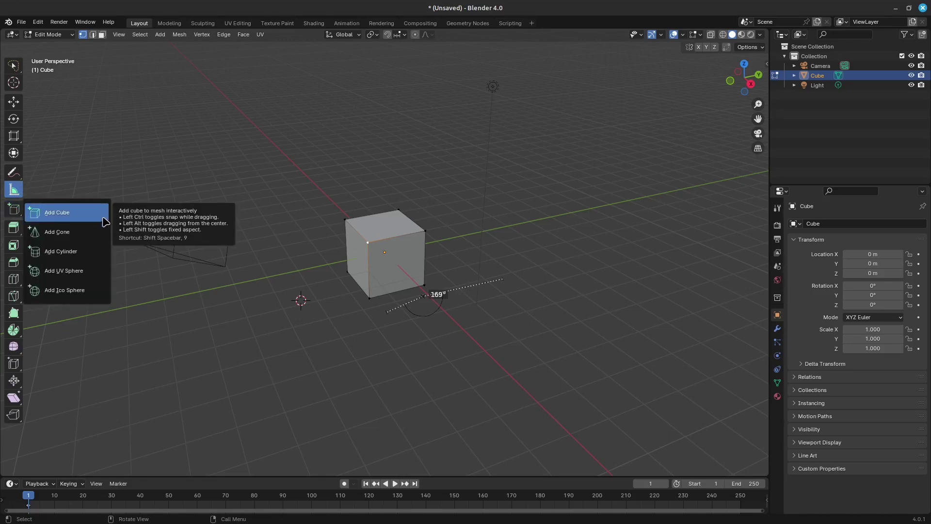
{"action": "left_click", "coordinate": [65, 212]}
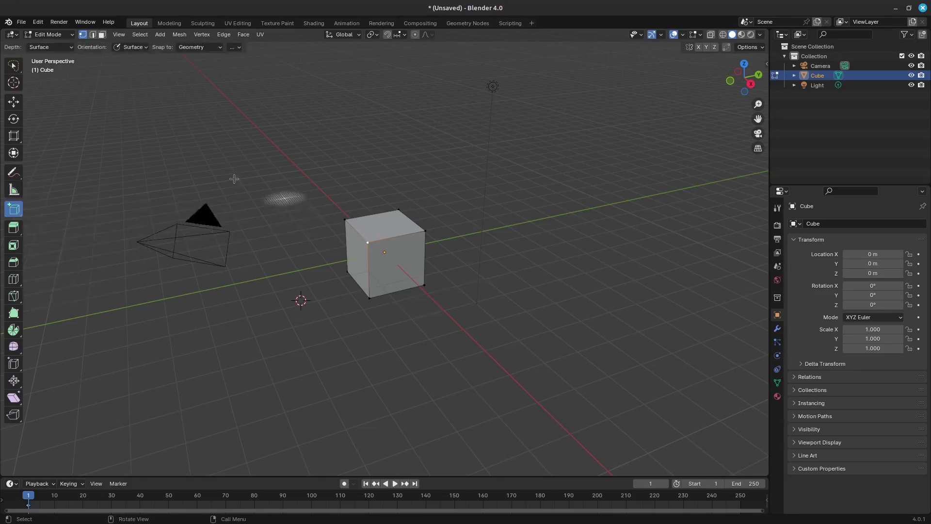
{"action": "left_click_drag", "start_coordinate": [225, 177], "coordinate": [335, 211]}
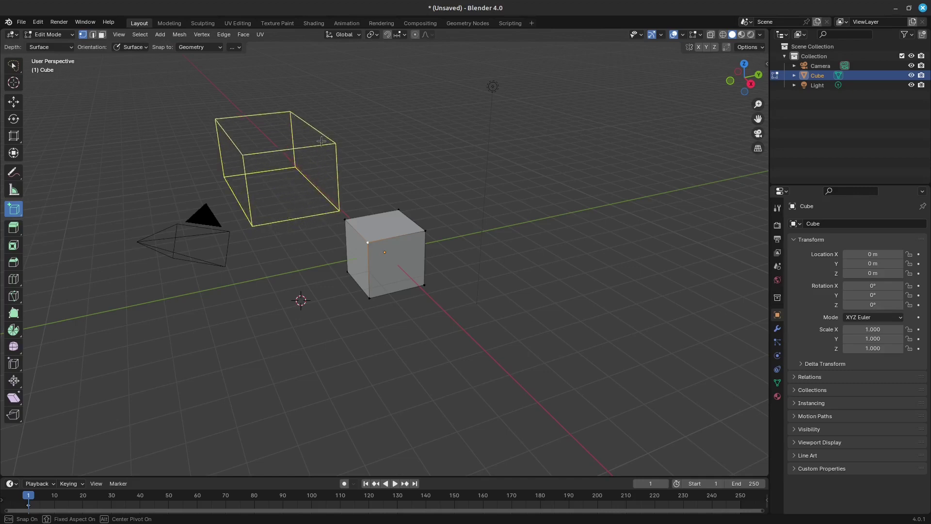
{"action": "left_click", "coordinate": [336, 131]}
{"action": "mouse_move", "coordinate": [312, 175]}
{"action": "middle_mouse_down"}
{"action": "mouse_move", "coordinate": [294, 270]}
{"action": "mouse_move", "coordinate": [81, 204]}
{"action": "middle_mouse_up"}
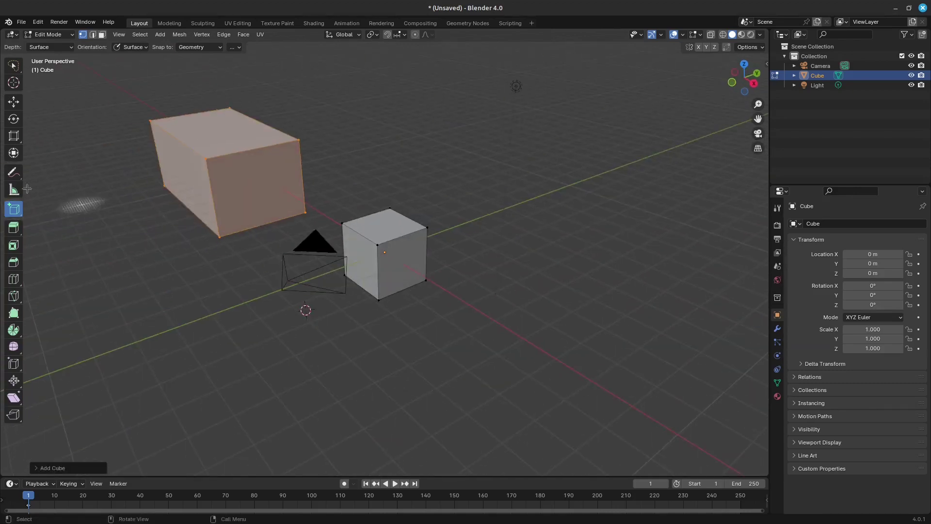
- Extrude Region the new box into a larger second box, then undo a trial corner-vertex extrusion
{"action": "left_click", "coordinate": [13, 229]}
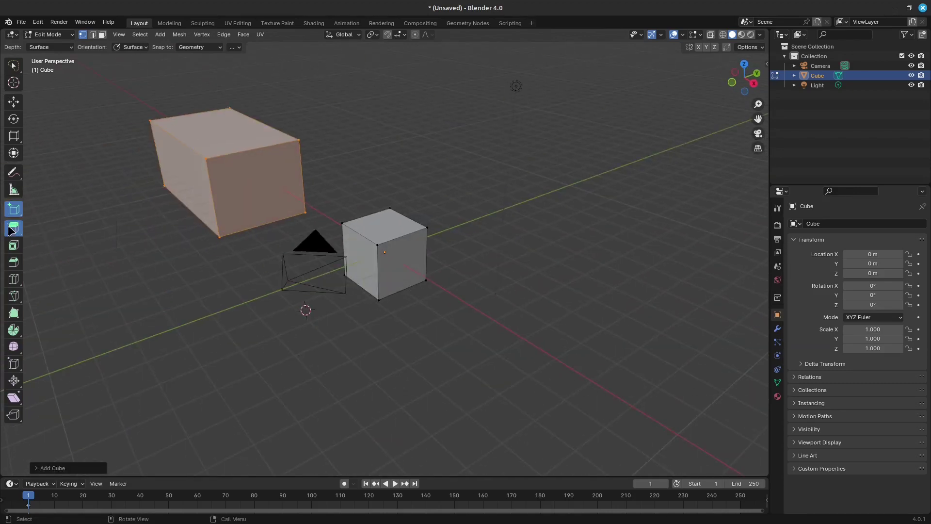
{"action": "mouse_move", "coordinate": [222, 133]}
{"action": "left_mouse_down"}
{"action": "mouse_move", "coordinate": [236, 145]}
{"action": "mouse_move", "coordinate": [492, 142]}
{"action": "mouse_move", "coordinate": [477, 144]}
{"action": "left_mouse_up"}
{"action": "left_click", "coordinate": [535, 187]}
{"action": "left_click", "coordinate": [514, 167]}
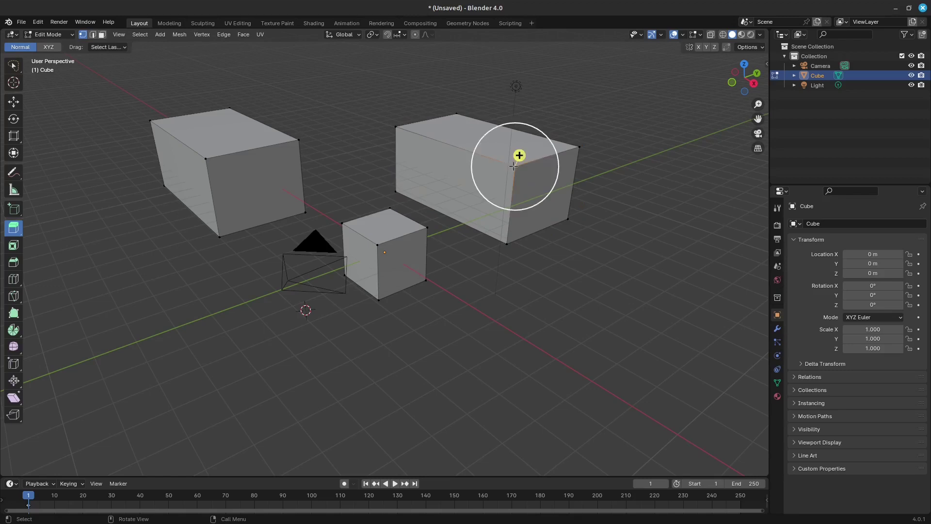
{"action": "left_click_drag", "start_coordinate": [519, 156], "coordinate": [380, 117]}
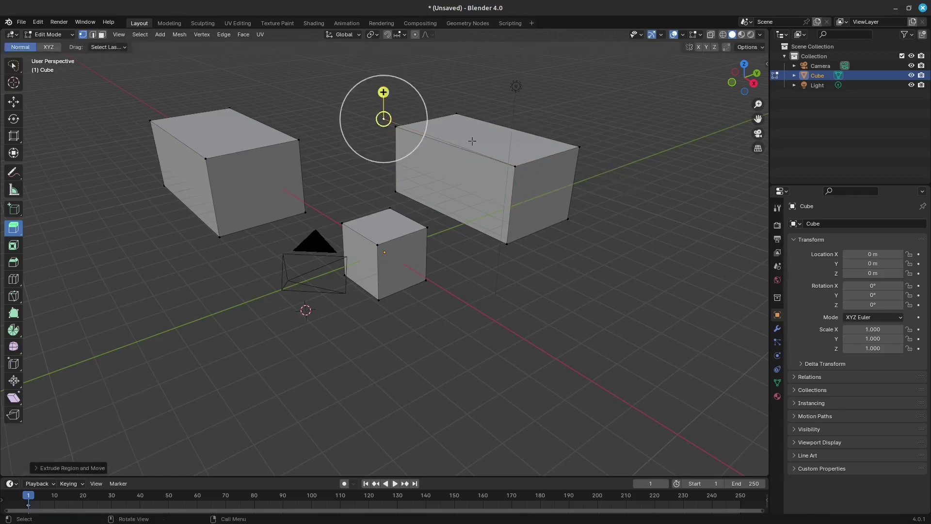
{"action": "key", "text": "ctrl+z"}
- Lasso the big box's left face and extrude it inward with Extrude Along Normals
{"action": "left_click", "coordinate": [14, 232]}
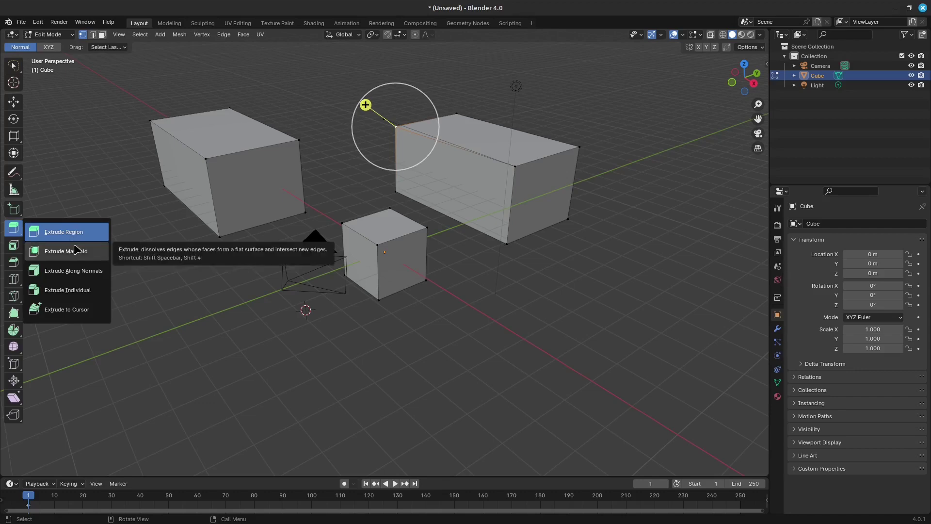
{"action": "left_click", "coordinate": [73, 270]}
{"action": "left_click_drag", "start_coordinate": [391, 117], "coordinate": [499, 165]}
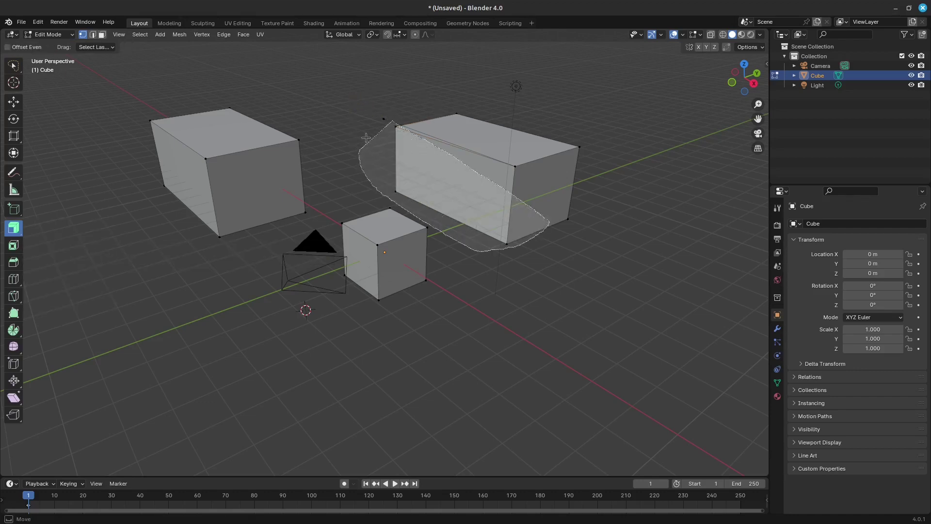
{"action": "left_click_drag", "start_coordinate": [397, 197], "coordinate": [479, 260]}
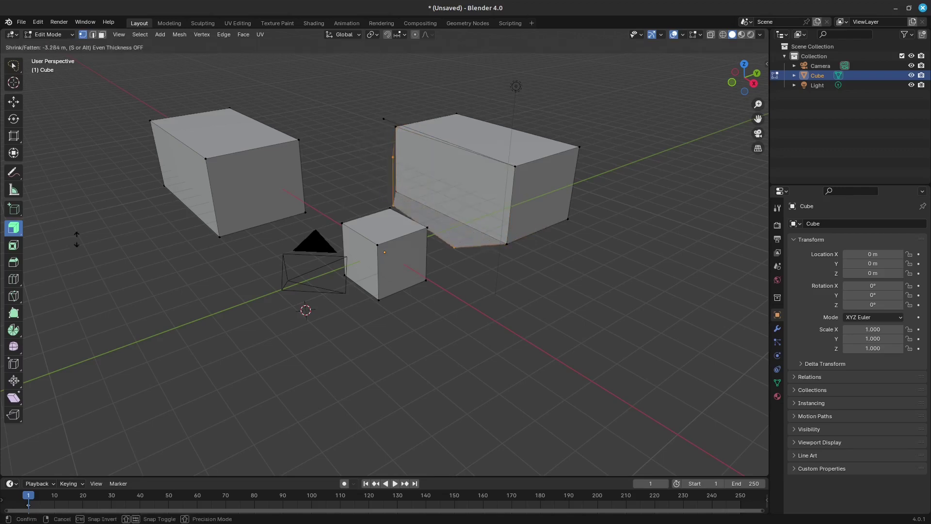
{"action": "middle_click_drag", "start_coordinate": [480, 259], "coordinate": [344, 251]}
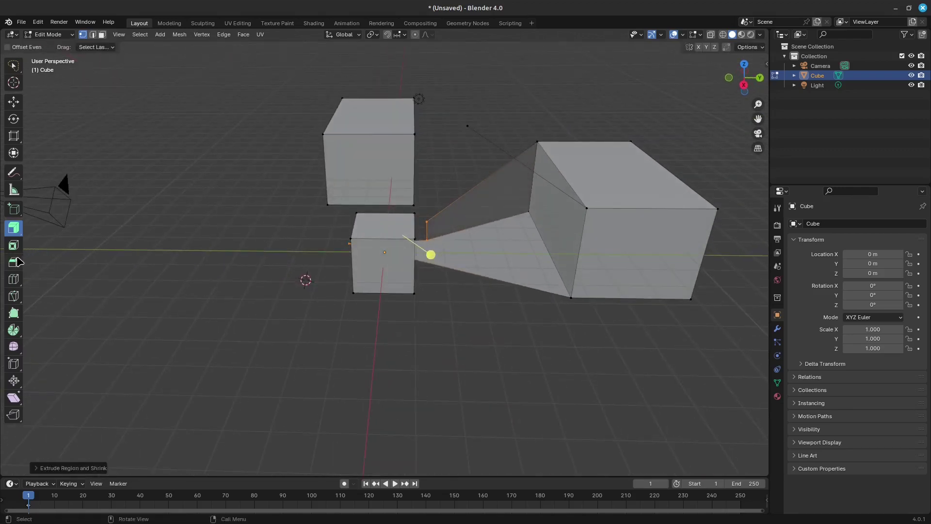
- Switch to Extrude to Cursor and pull the selected edge next to the small cube
{"action": "left_click", "coordinate": [14, 231]}
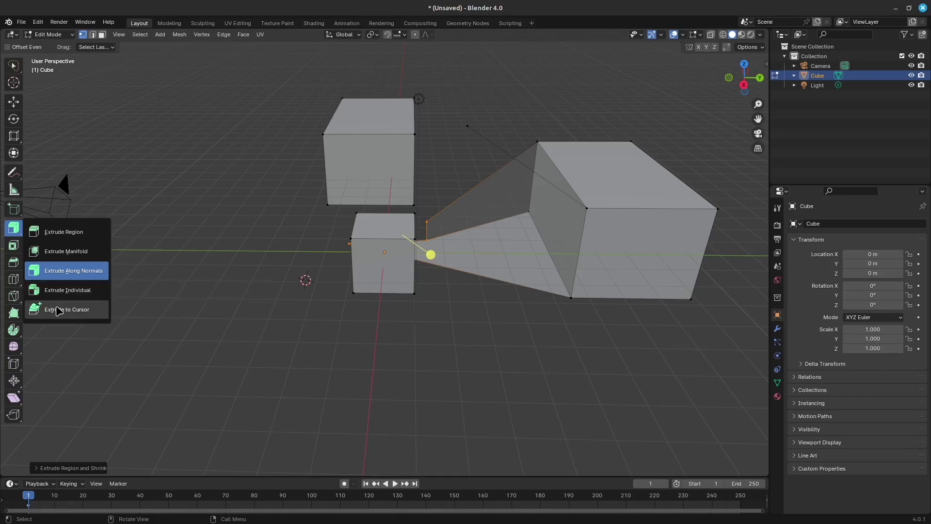
{"action": "left_click", "coordinate": [61, 309]}
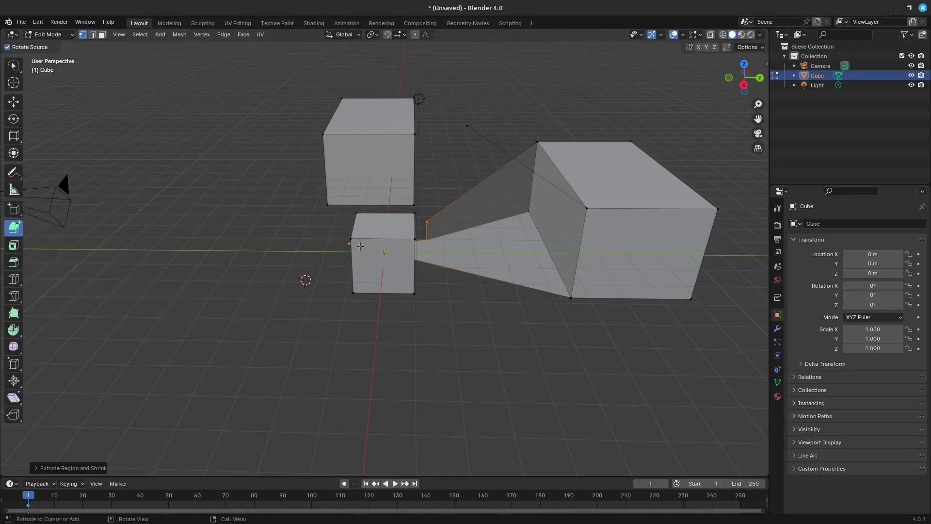
{"action": "key", "text": "g"}
{"action": "left_click", "coordinate": [445, 235]}
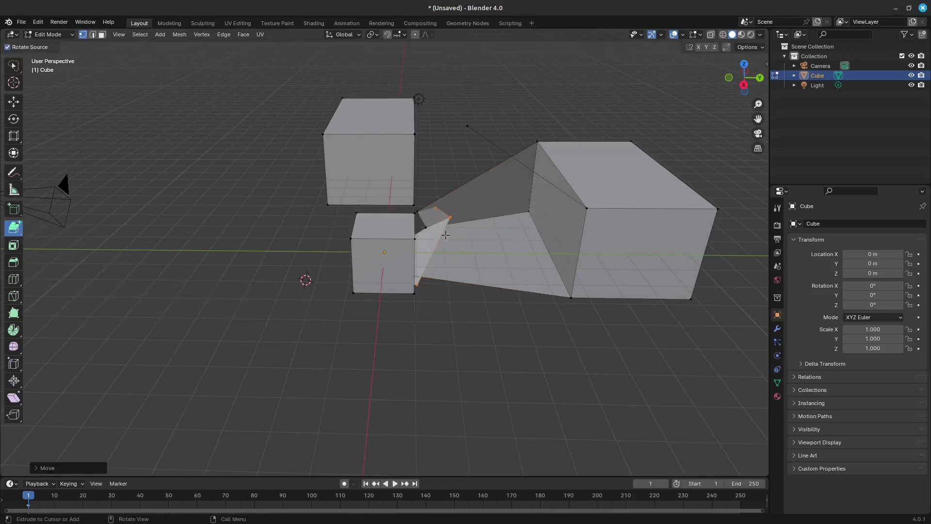
- Move the loose face with G to sit left of the small cube
{"action": "middle_click_drag", "start_coordinate": [420, 244], "coordinate": [354, 235]}
{"action": "key", "text": "g"}
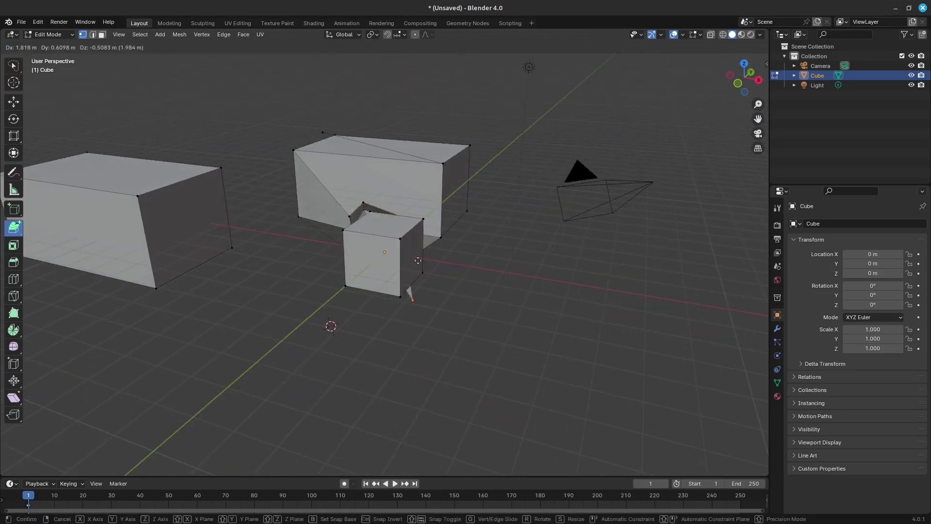
{"action": "left_click", "coordinate": [327, 246]}
- Inset the small cube's selected face with the Inset Faces tool
{"action": "left_click", "coordinate": [14, 246]}
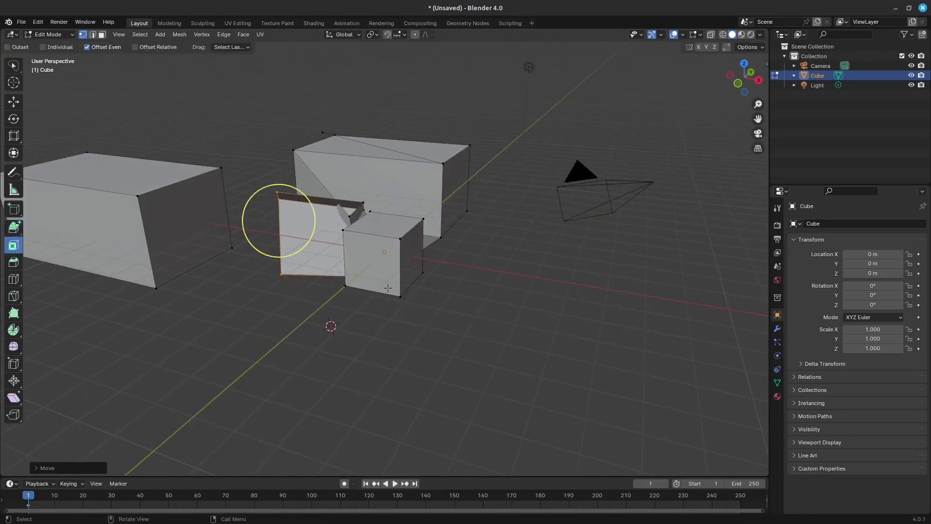
{"action": "middle_click_drag", "start_coordinate": [280, 218], "coordinate": [387, 257]}
{"action": "left_click", "coordinate": [372, 240]}
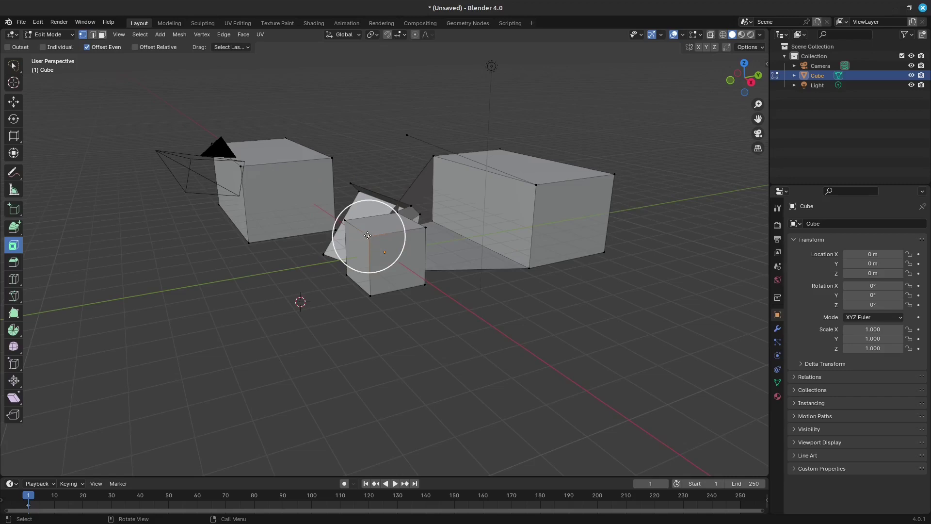
{"action": "left_click_drag", "start_coordinate": [368, 229], "coordinate": [398, 228]}
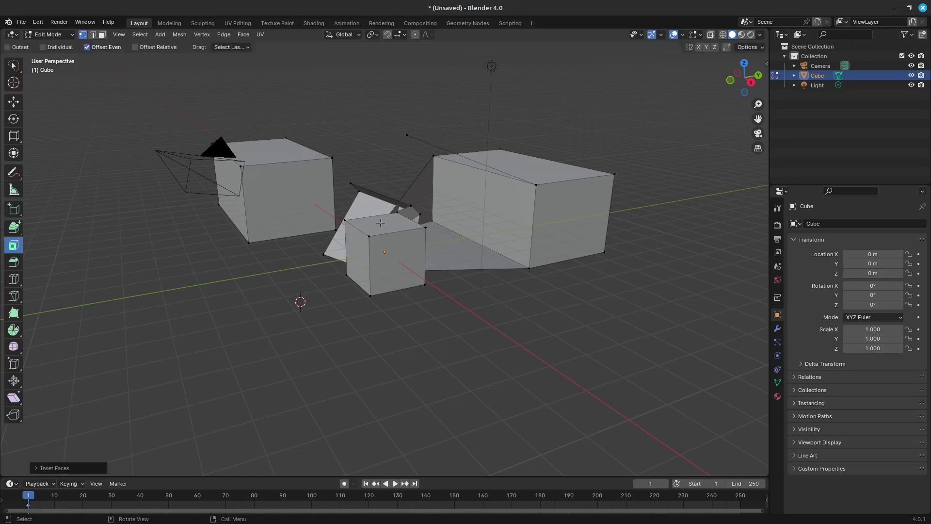
{"action": "left_click_drag", "start_coordinate": [380, 222], "coordinate": [414, 296]}
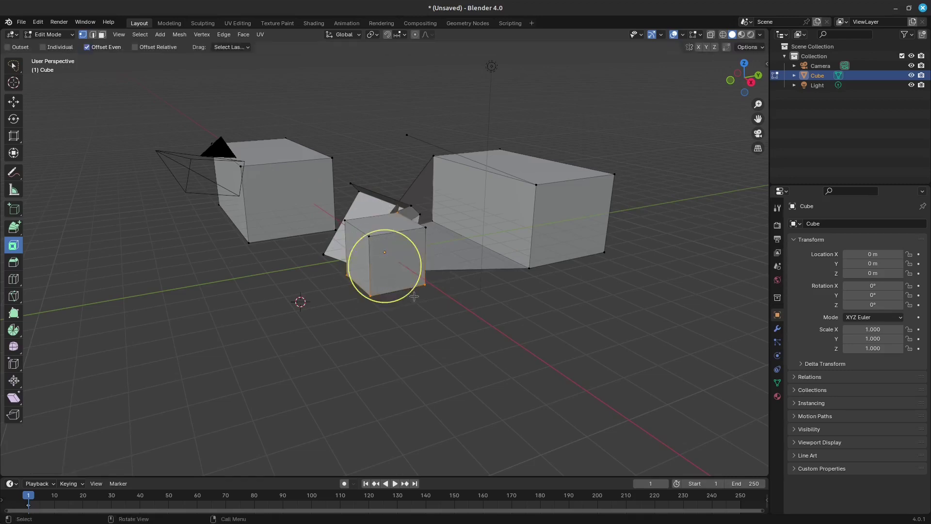
{"action": "left_click_drag", "start_coordinate": [363, 271], "coordinate": [404, 280]}
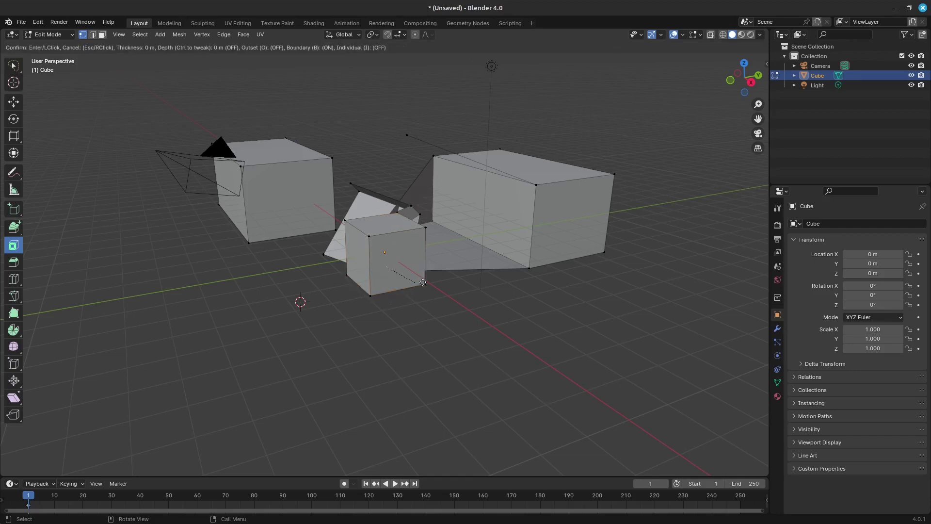
- Select the whole small cube and drag to bevel its edges with the Bevel tool
{"action": "left_click", "coordinate": [13, 262]}
{"action": "middle_click_drag", "start_coordinate": [241, 241], "coordinate": [338, 278]}
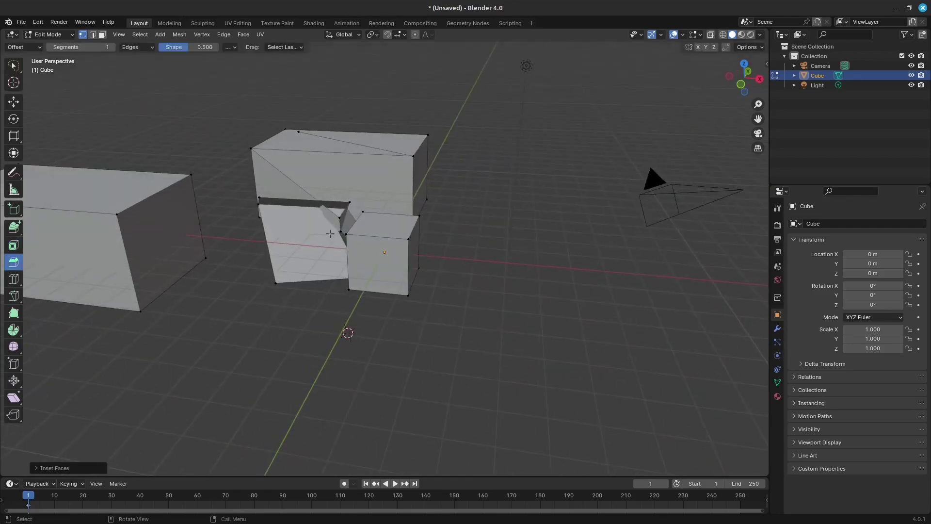
{"action": "left_click_drag", "start_coordinate": [339, 233], "coordinate": [339, 235]}
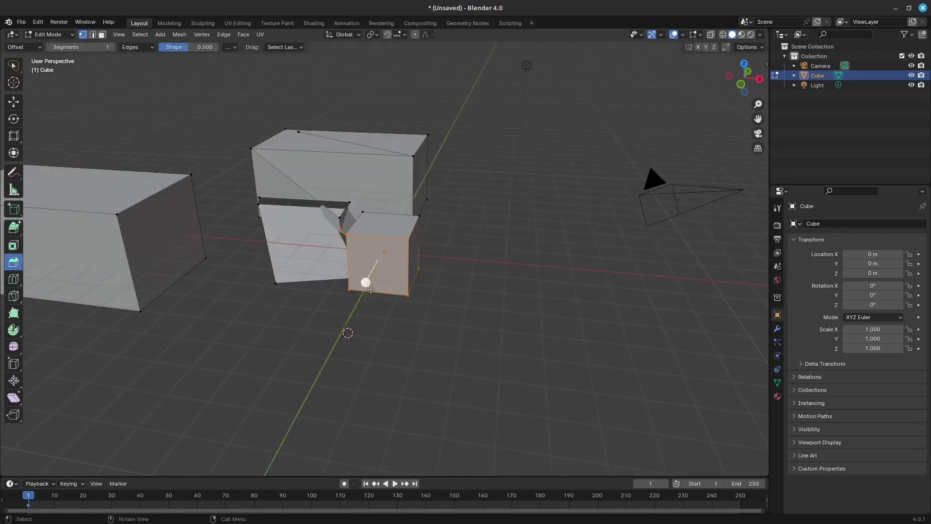
{"action": "left_click_drag", "start_coordinate": [368, 284], "coordinate": [391, 269]}
- Loop-cut a horizontal ring around the large box, then switch to the Offset Edge Loop Cut variant
{"action": "middle_click_drag", "start_coordinate": [391, 269], "coordinate": [103, 246]}
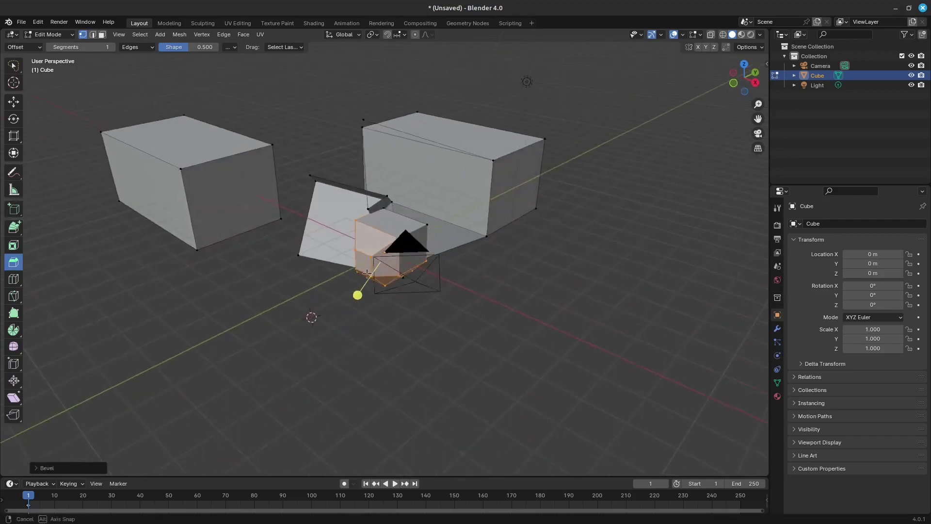
{"action": "left_click", "coordinate": [13, 278]}
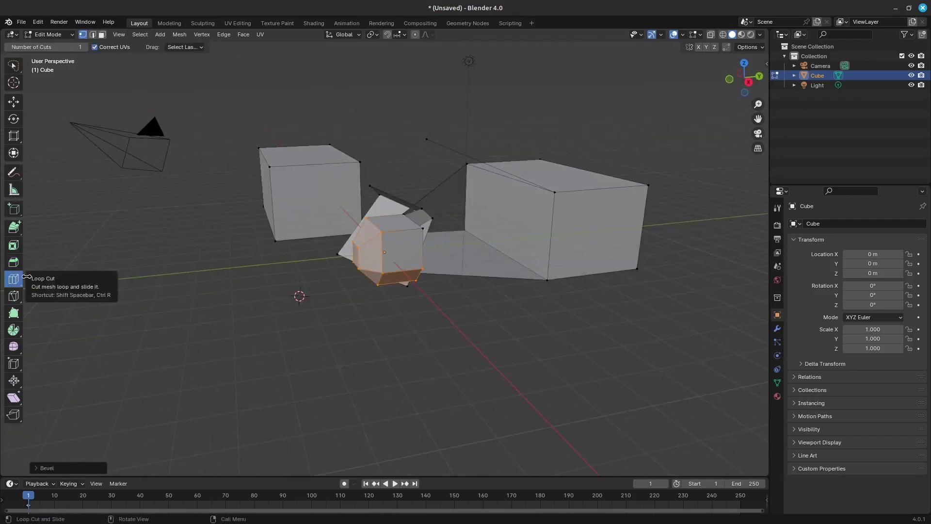
{"action": "middle_click_drag", "start_coordinate": [393, 251], "coordinate": [295, 274]}
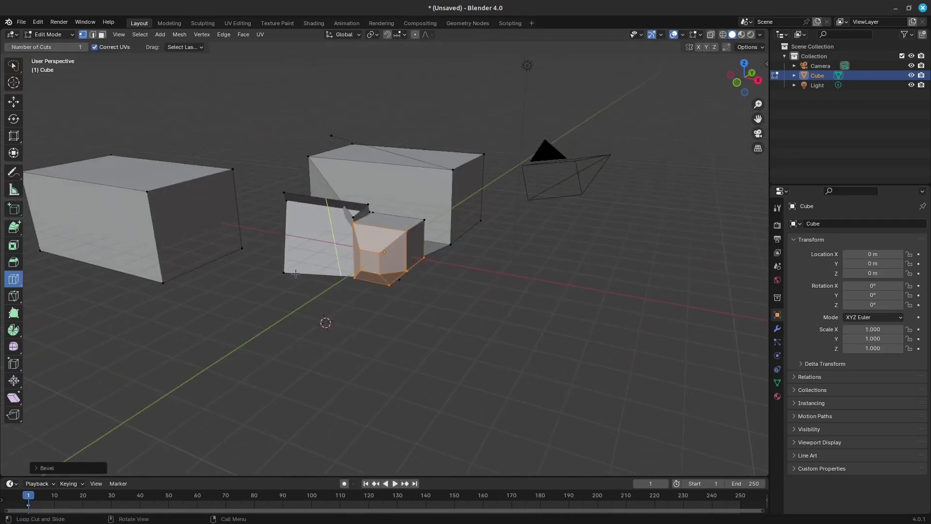
{"action": "left_click", "coordinate": [163, 252]}
{"action": "mouse_move", "coordinate": [107, 224]}
{"action": "middle_mouse_down"}
{"action": "mouse_move", "coordinate": [127, 250]}
{"action": "mouse_move", "coordinate": [473, 240]}
{"action": "middle_mouse_up"}
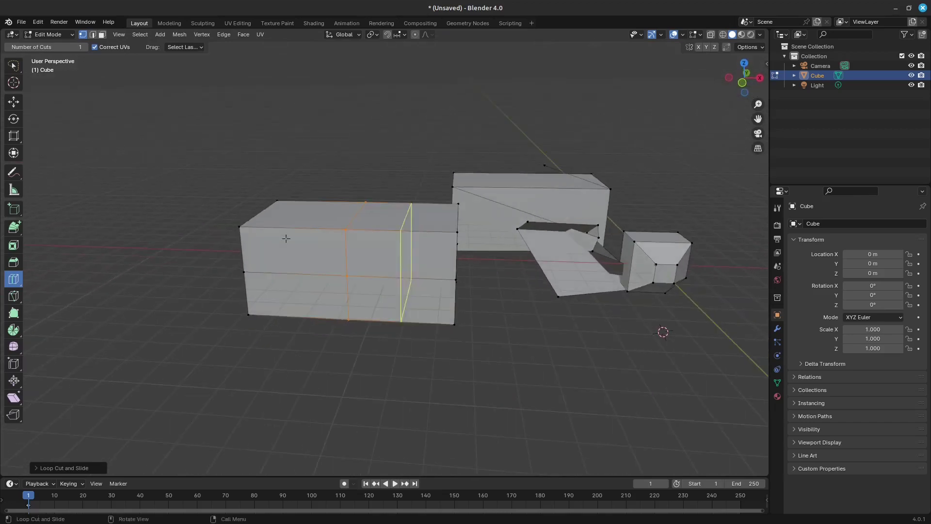
{"action": "left_click", "coordinate": [16, 286]}
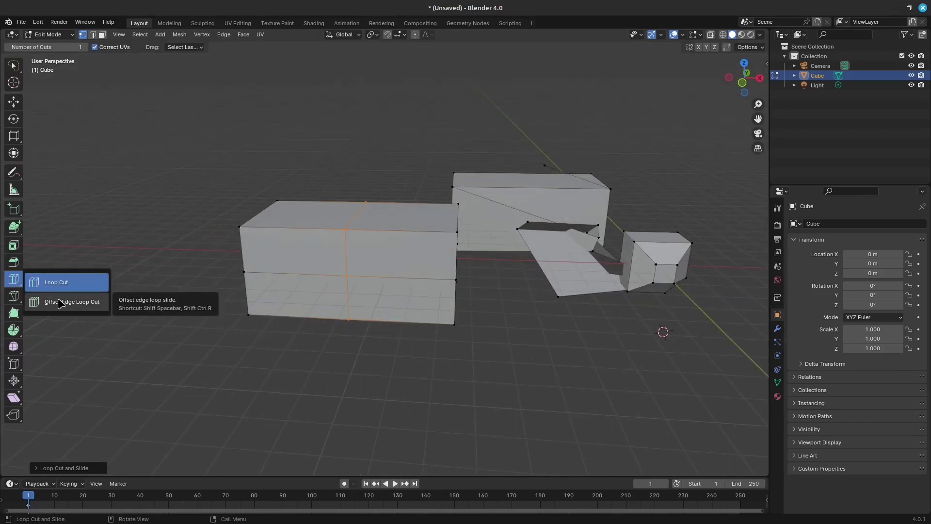
{"action": "left_click", "coordinate": [59, 300]}
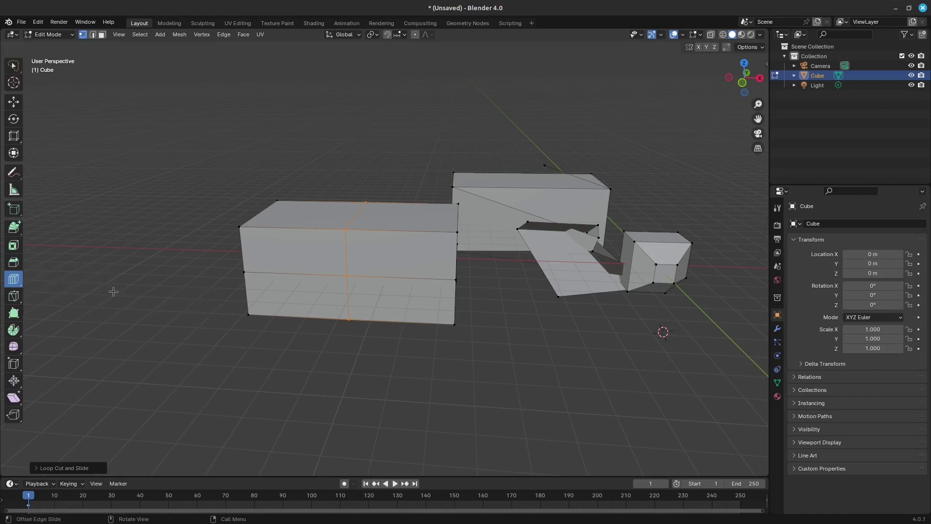
- Knife a diagonal cut from the box's middle edge to its upper-right corner
{"action": "left_click", "coordinate": [13, 296]}
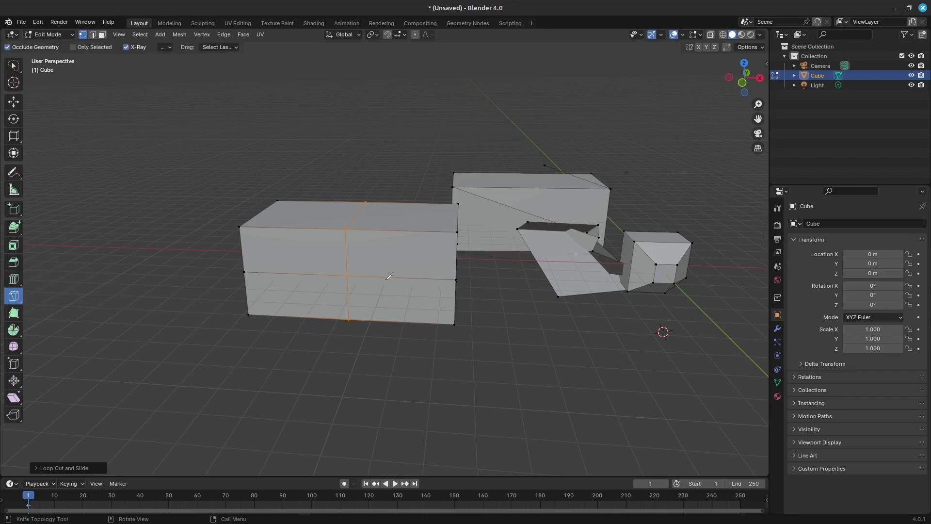
{"action": "left_click", "coordinate": [348, 273]}
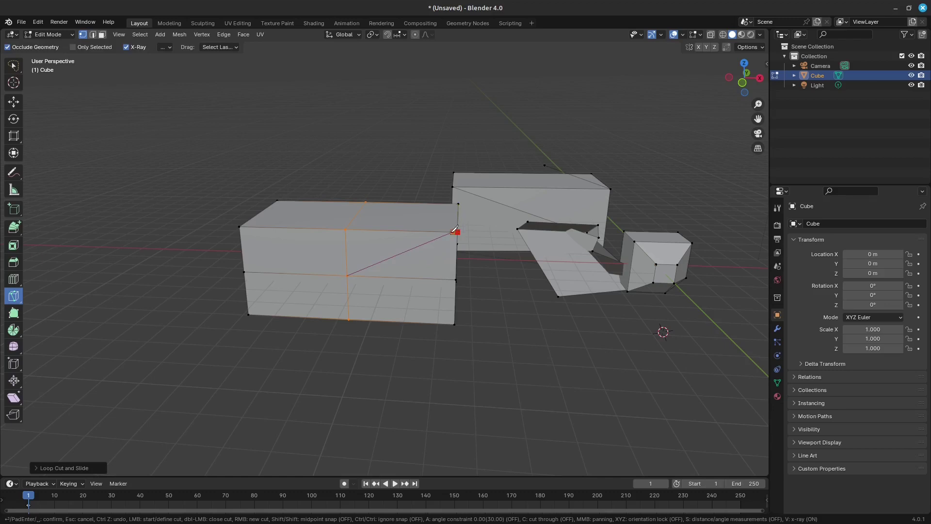
{"action": "left_click", "coordinate": [443, 232]}
{"action": "key", "text": "Return"}
{"action": "mouse_move", "coordinate": [442, 231]}
{"action": "middle_mouse_down"}
{"action": "mouse_move", "coordinate": [440, 250]}
{"action": "mouse_move", "coordinate": [434, 222]}
{"action": "middle_mouse_up"}
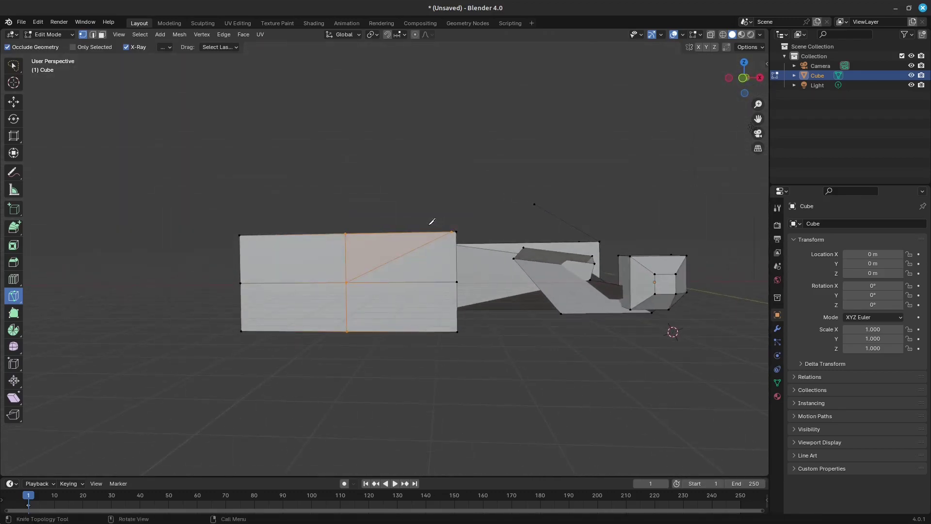
- Switch to Bisect and try it on the large box with nothing selected
{"action": "left_click", "coordinate": [12, 301]}
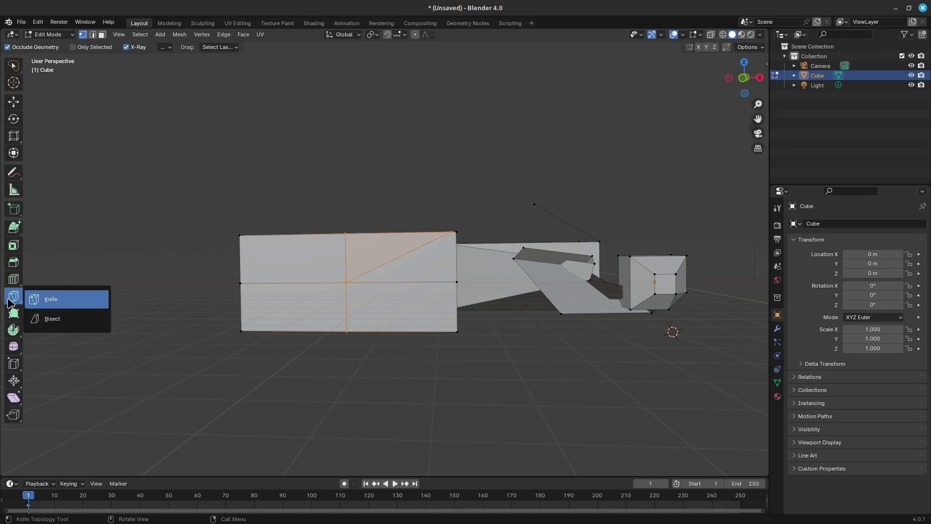
{"action": "left_click", "coordinate": [86, 314]}
{"action": "left_click", "coordinate": [279, 260]}
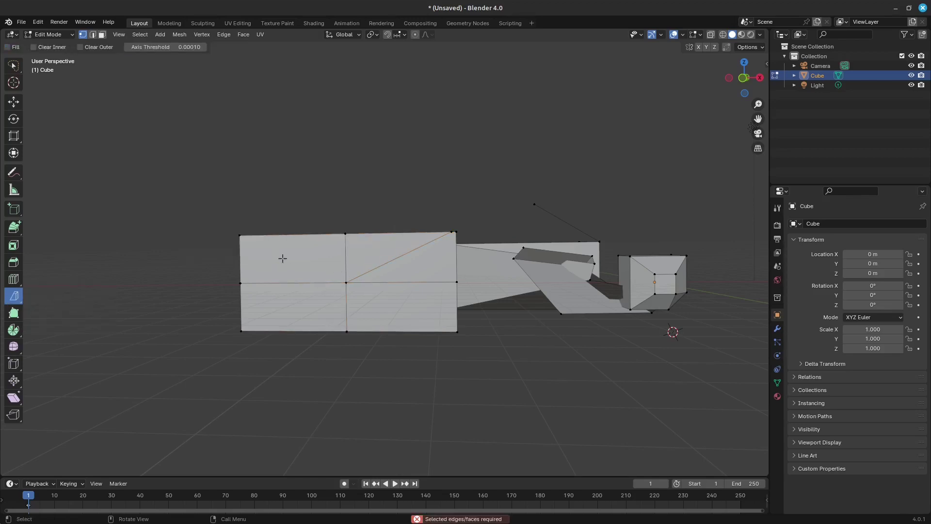
{"action": "mouse_move", "coordinate": [242, 251]}
{"action": "middle_mouse_down"}
{"action": "mouse_move", "coordinate": [269, 245]}
{"action": "mouse_move", "coordinate": [226, 255]}
{"action": "middle_mouse_up"}
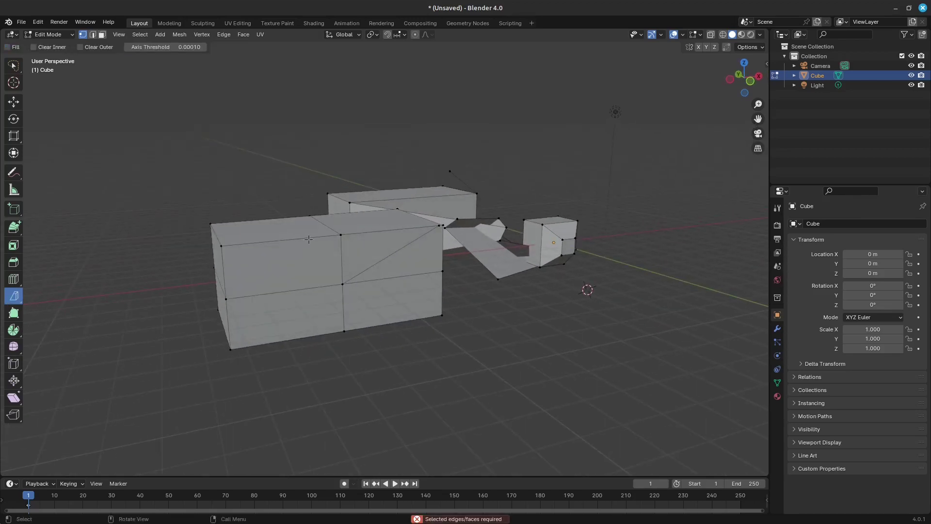
{"action": "left_click", "coordinate": [232, 251]}
{"action": "middle_click_drag", "start_coordinate": [320, 280], "coordinate": [339, 286]}
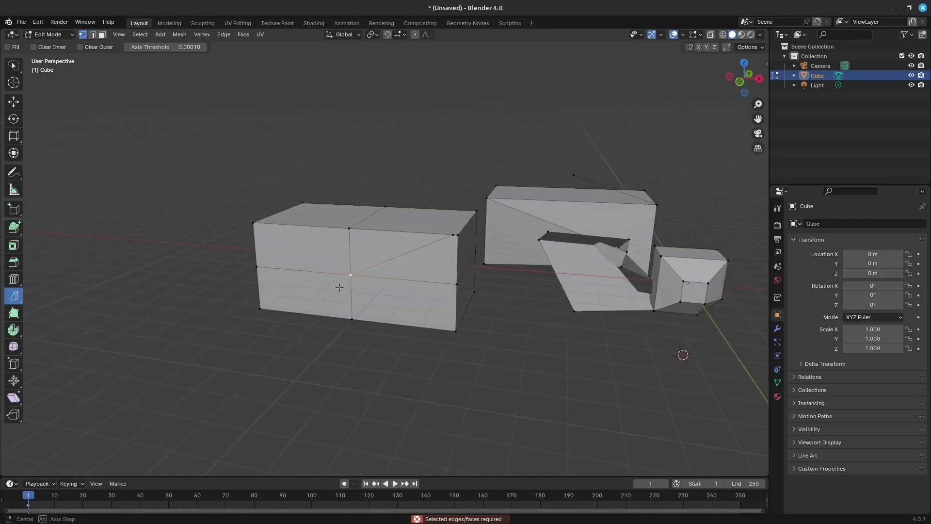
- Try Poly Build by dragging a vertex on the large box's front
{"action": "left_click", "coordinate": [13, 311]}
{"action": "left_click", "coordinate": [14, 312]}
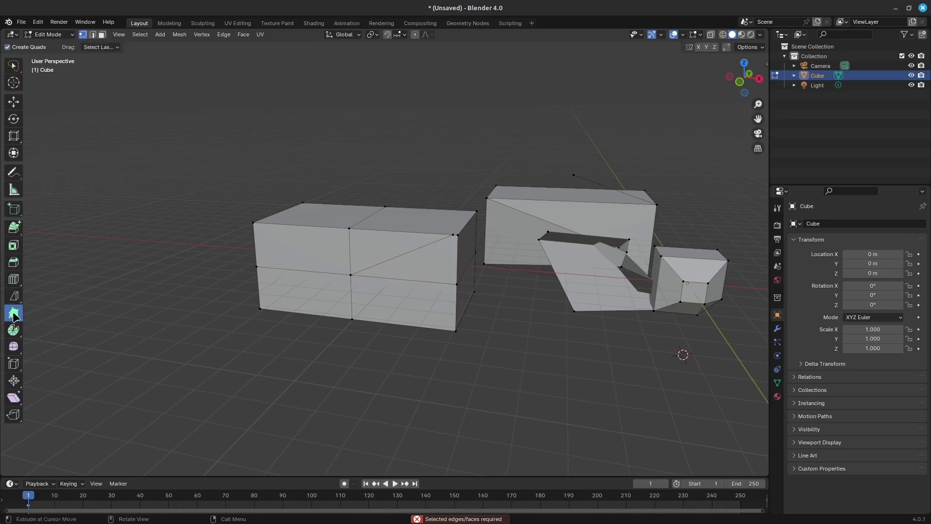
{"action": "mouse_move", "coordinate": [344, 273]}
{"action": "left_mouse_down"}
{"action": "mouse_move", "coordinate": [384, 262]}
{"action": "mouse_move", "coordinate": [375, 275]}
{"action": "left_mouse_up"}
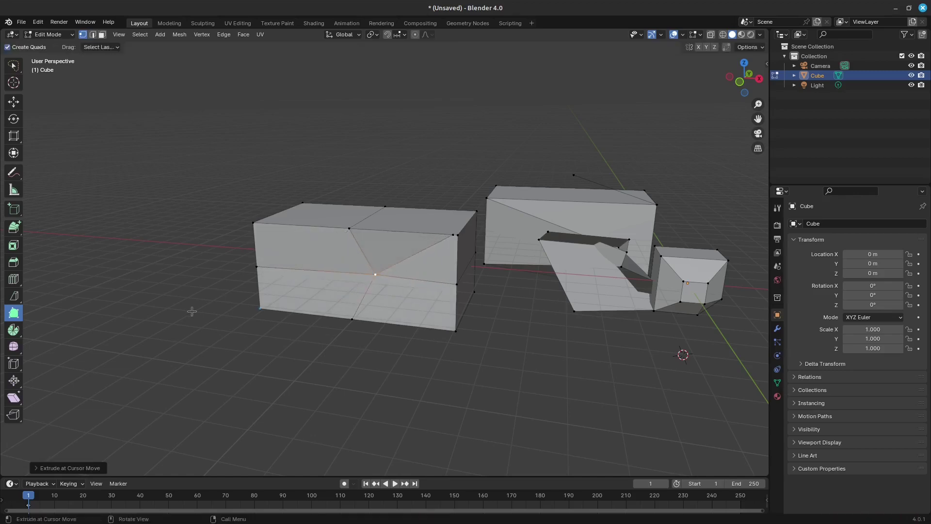
- Spin the selection around the 3D cursor with the Spin tool
{"action": "left_click_drag", "start_coordinate": [13, 329], "coordinate": [65, 334]}
{"action": "left_click", "coordinate": [66, 334]}
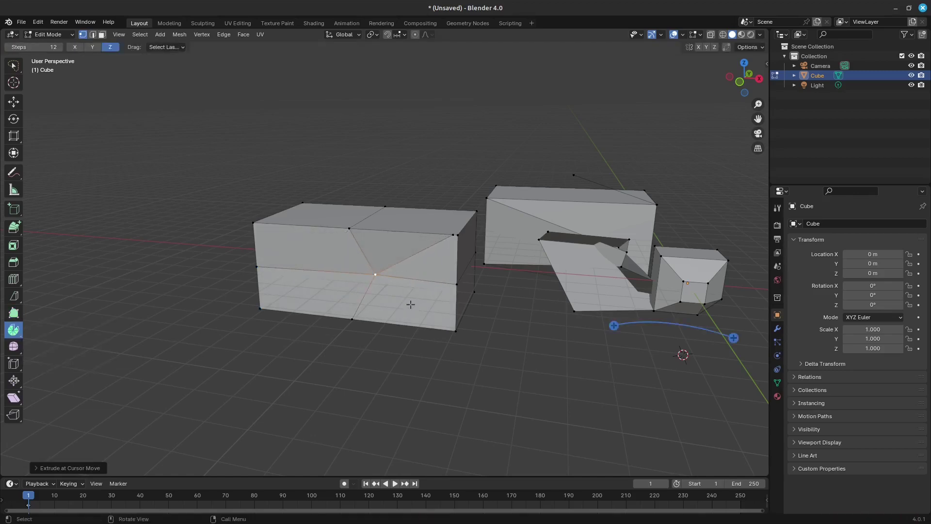
{"action": "mouse_move", "coordinate": [615, 325]}
{"action": "left_mouse_down"}
{"action": "mouse_move", "coordinate": [625, 320]}
{"action": "mouse_move", "coordinate": [618, 327]}
{"action": "left_mouse_up"}
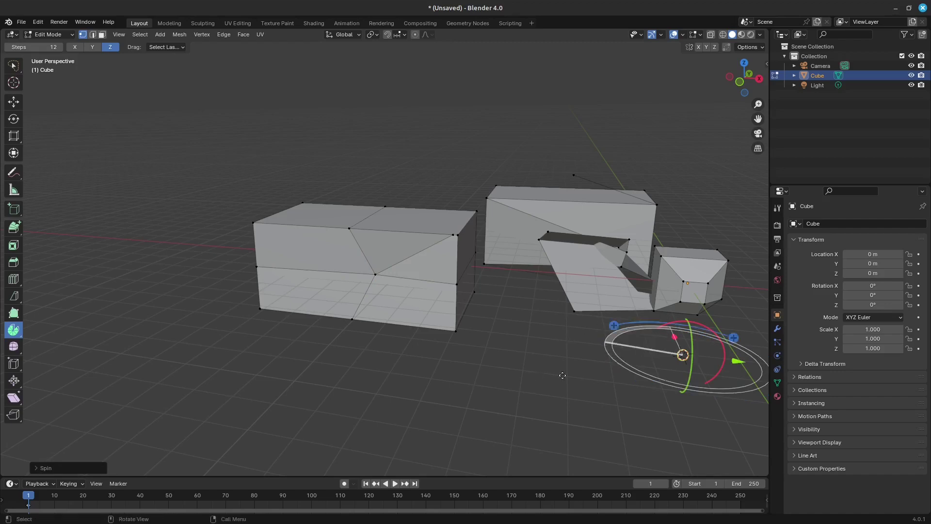
- Try Spin Duplicates on a middle-edge vertex, then pick the Smooth tool
{"action": "left_click", "coordinate": [13, 329]}
{"action": "left_click", "coordinate": [62, 353]}
{"action": "left_click", "coordinate": [401, 319]}
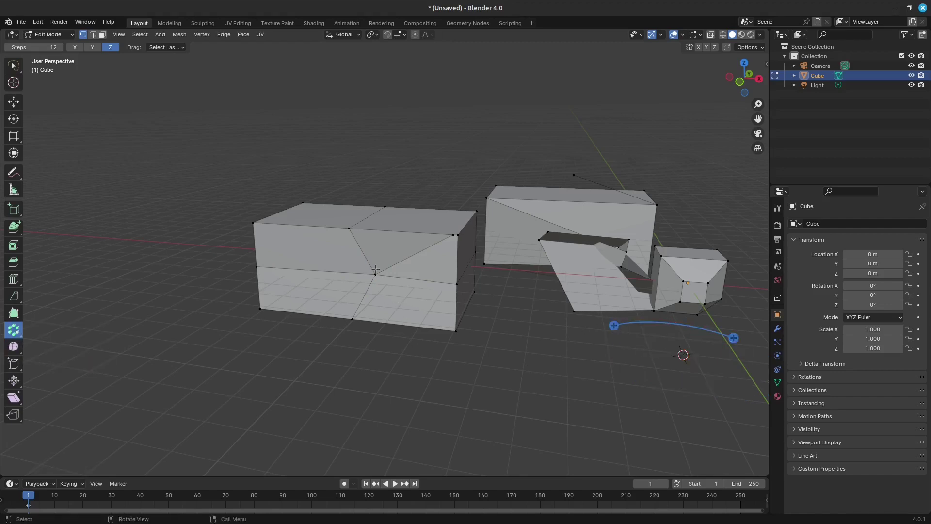
{"action": "left_click", "coordinate": [406, 280]}
{"action": "left_click", "coordinate": [373, 274]}
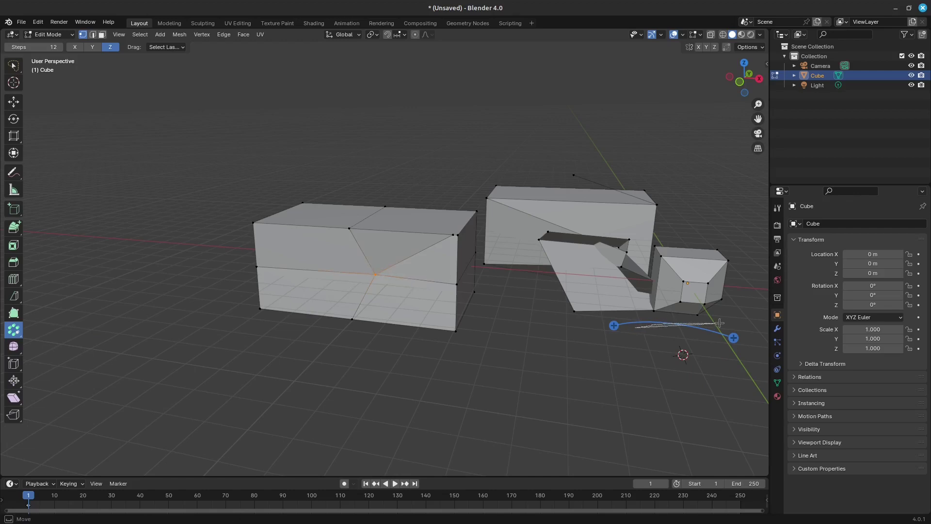
{"action": "left_click", "coordinate": [733, 337]}
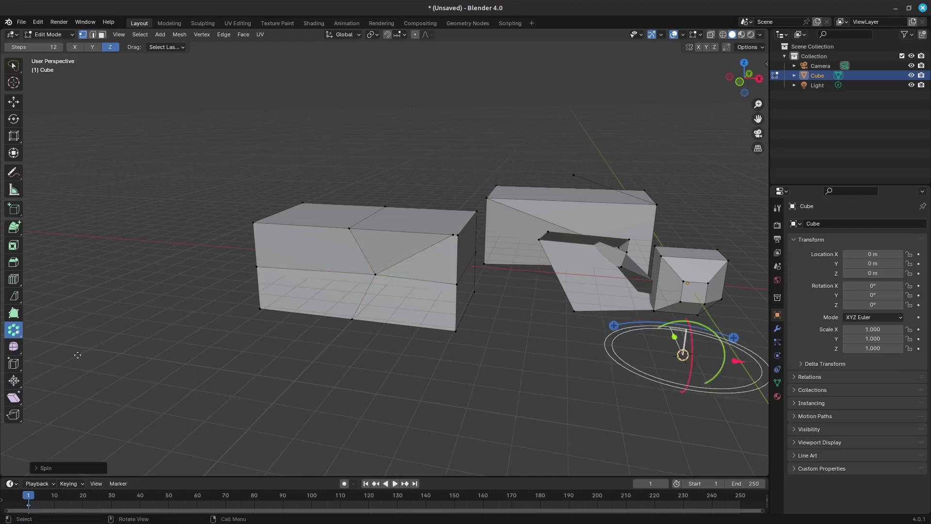
{"action": "left_click", "coordinate": [14, 347]}
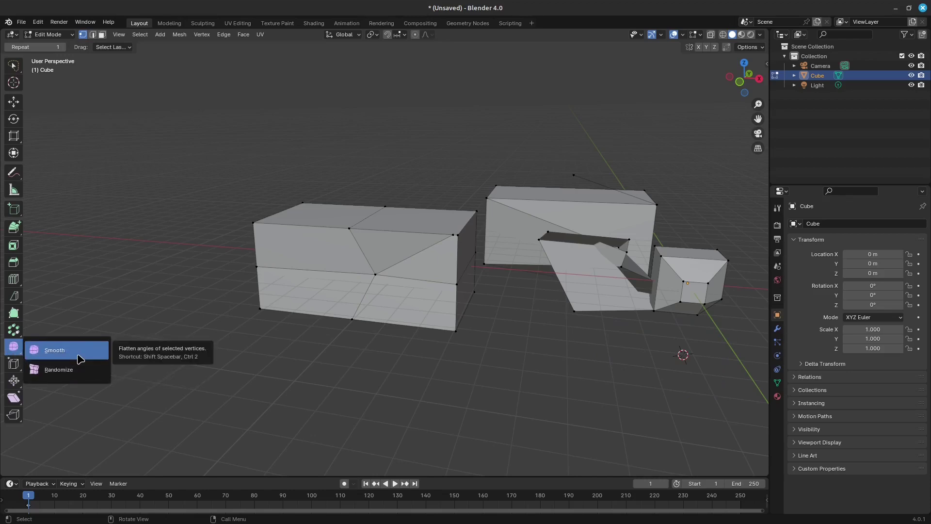
- Try Randomize and Edge Slide, selecting the block's lower face loop and an edge
{"action": "left_click", "coordinate": [80, 370]}
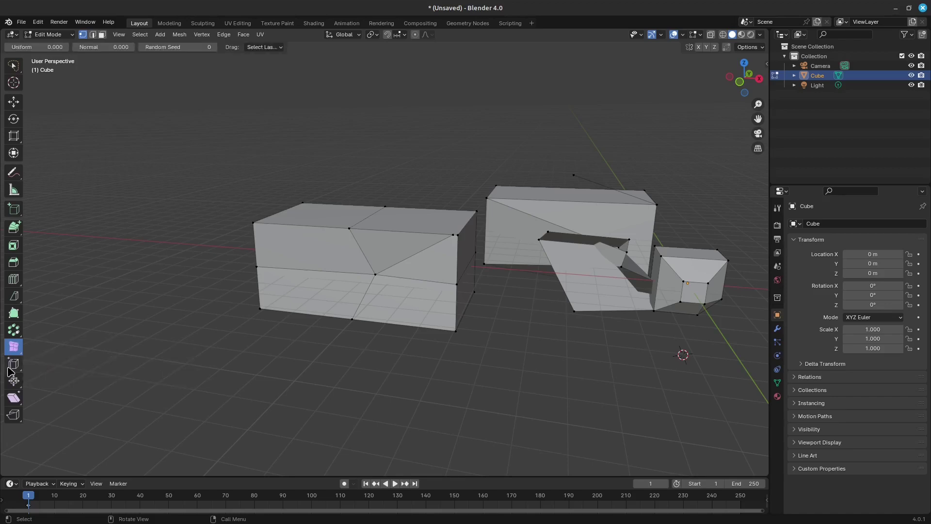
{"action": "left_click", "coordinate": [14, 363]}
{"action": "left_click", "coordinate": [84, 369]}
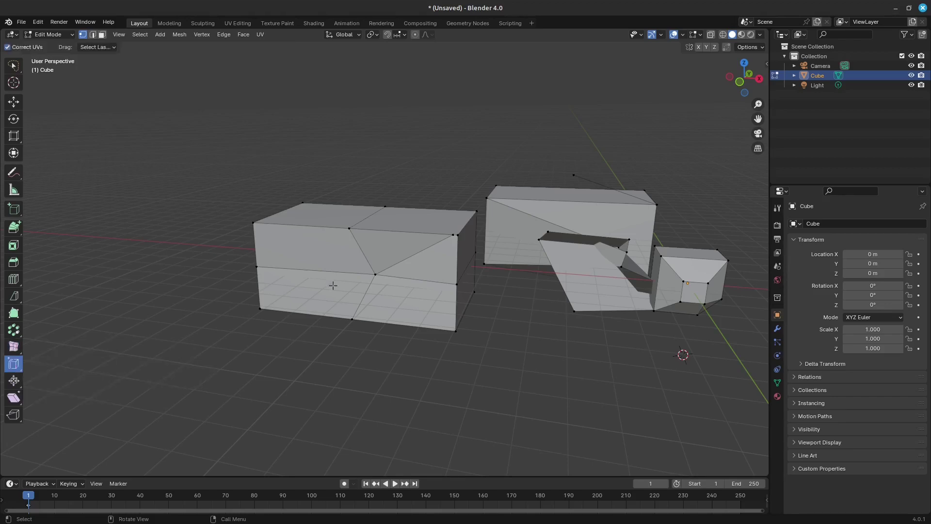
{"action": "left_click", "coordinate": [419, 286], "text": "alt"}
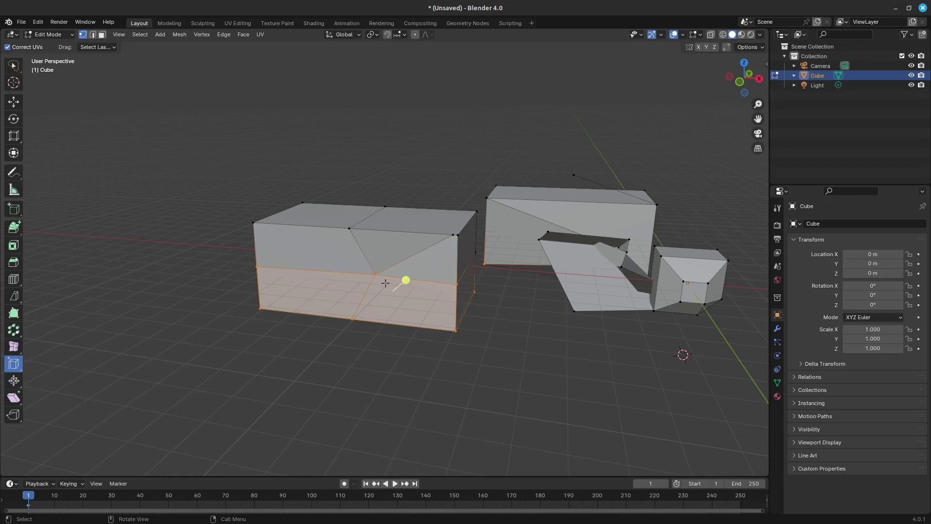
{"action": "left_click", "coordinate": [459, 287]}
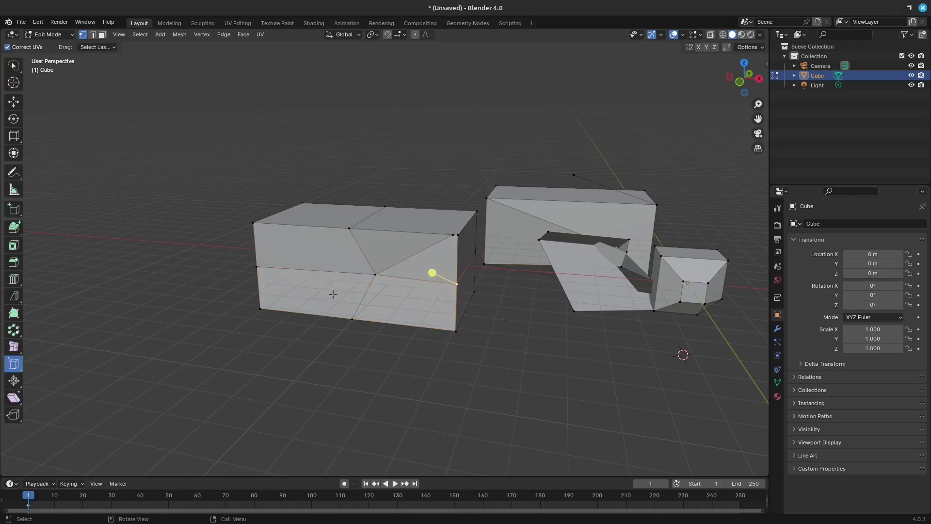
{"action": "middle_click_drag", "start_coordinate": [459, 286], "coordinate": [70, 316]}
- Browse the Shrink/Fatten and Push/Pull variants
{"action": "left_click", "coordinate": [15, 382]}
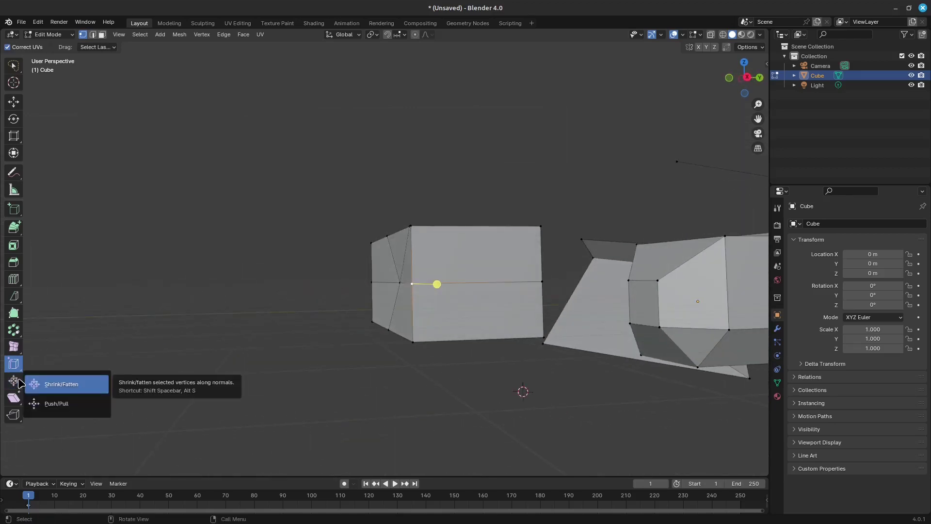
{"action": "left_click", "coordinate": [97, 391]}
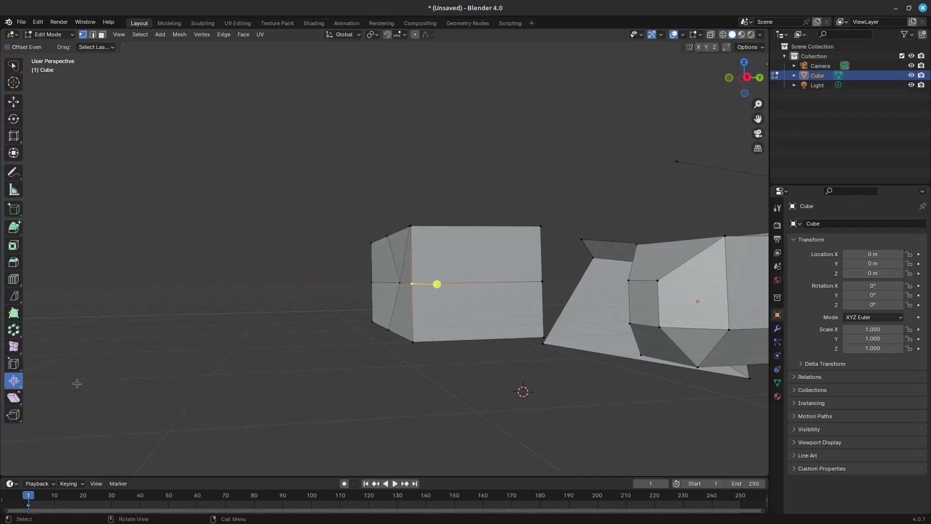
{"action": "left_click", "coordinate": [14, 382]}
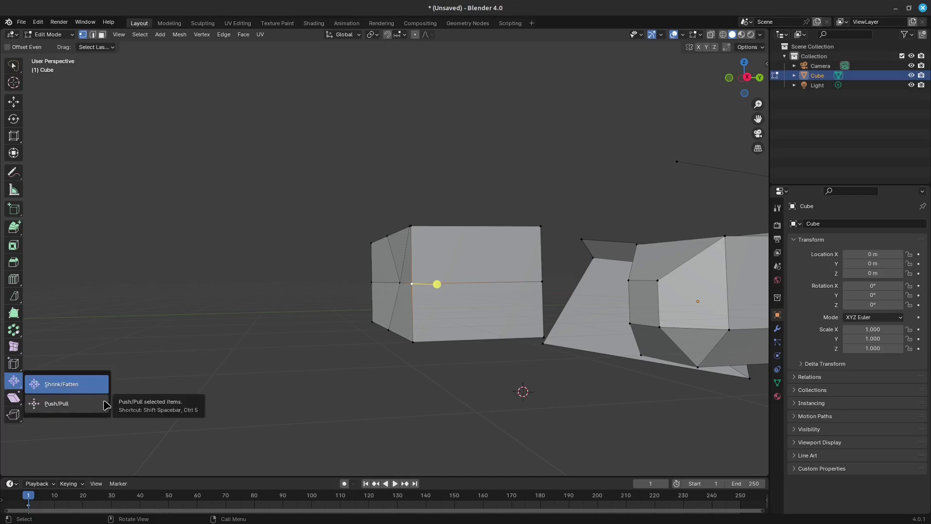
{"action": "left_click", "coordinate": [15, 397]}
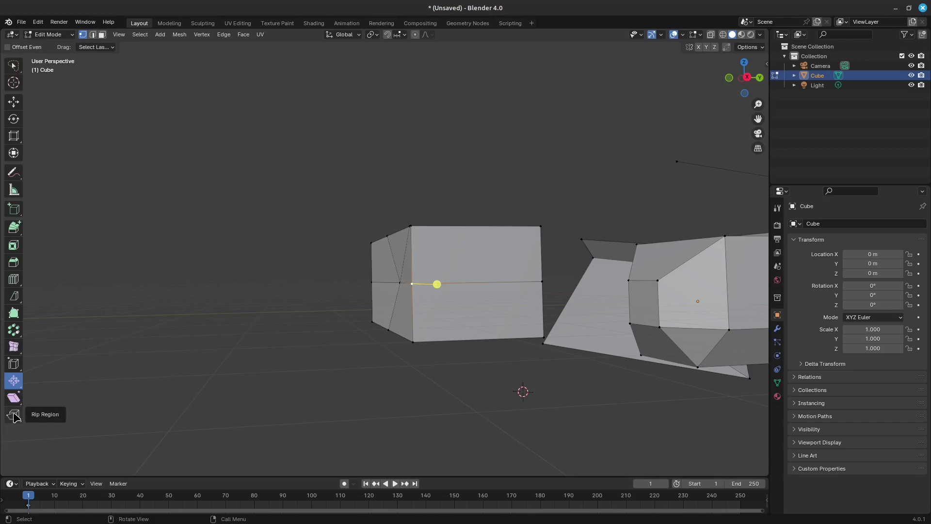
- Apply To Sphere to the selection, try Shear, and return to To Sphere
{"action": "left_click", "coordinate": [14, 398]}
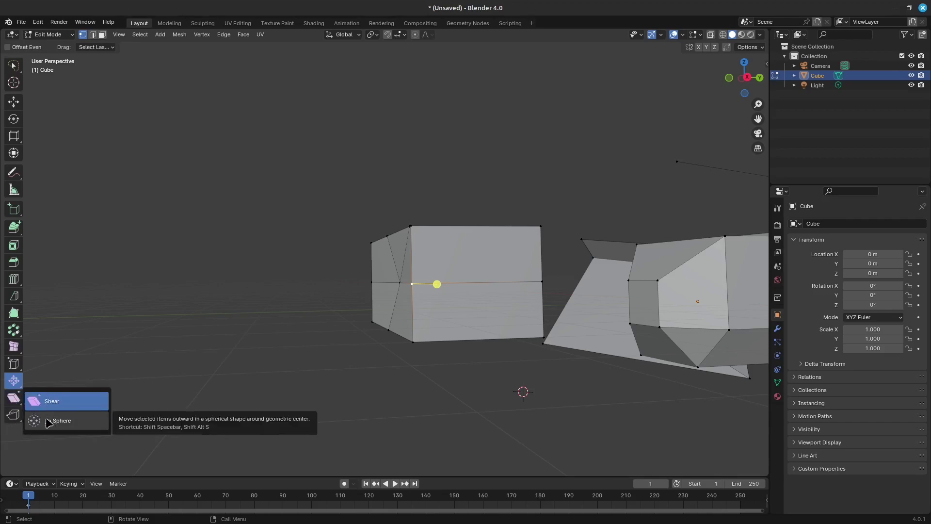
{"action": "left_click", "coordinate": [47, 421]}
{"action": "middle_click_drag", "start_coordinate": [273, 355], "coordinate": [445, 330]}
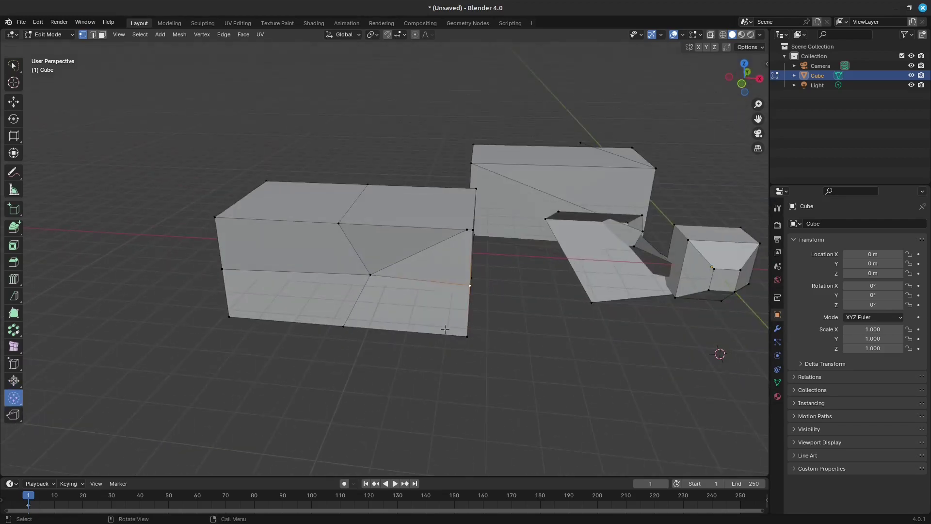
{"action": "left_click_drag", "start_coordinate": [470, 288], "coordinate": [460, 288]}
{"action": "middle_click_drag", "start_coordinate": [366, 296], "coordinate": [292, 311]}
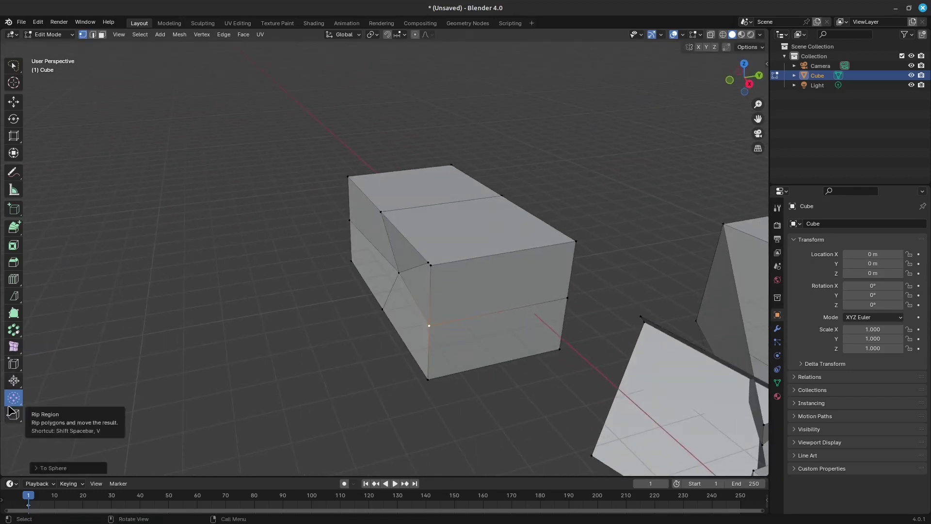
{"action": "left_click", "coordinate": [13, 415]}
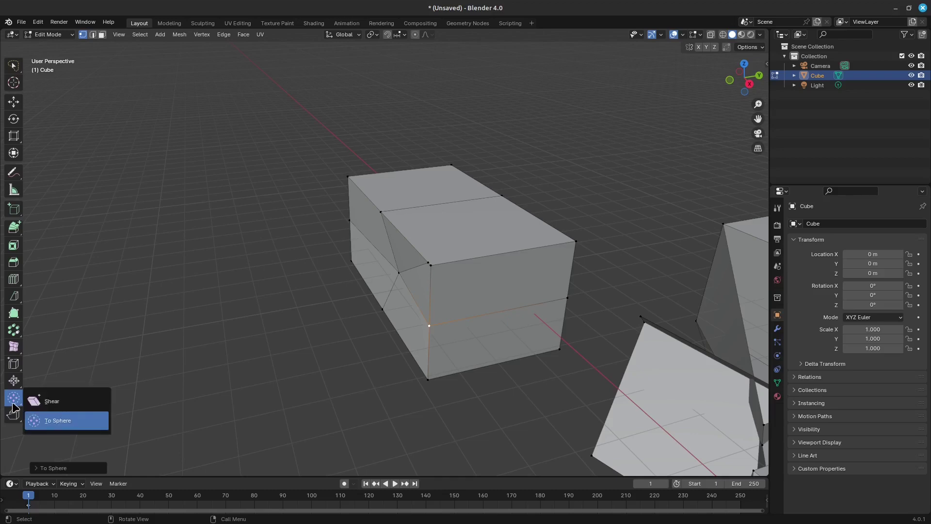
{"action": "left_click_drag", "start_coordinate": [15, 405], "coordinate": [35, 406]}
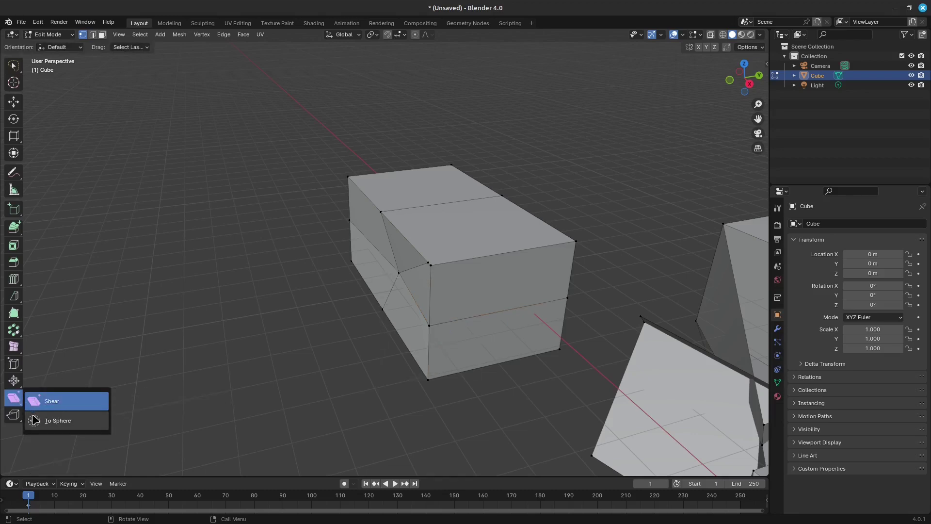
{"action": "left_click", "coordinate": [34, 421]}
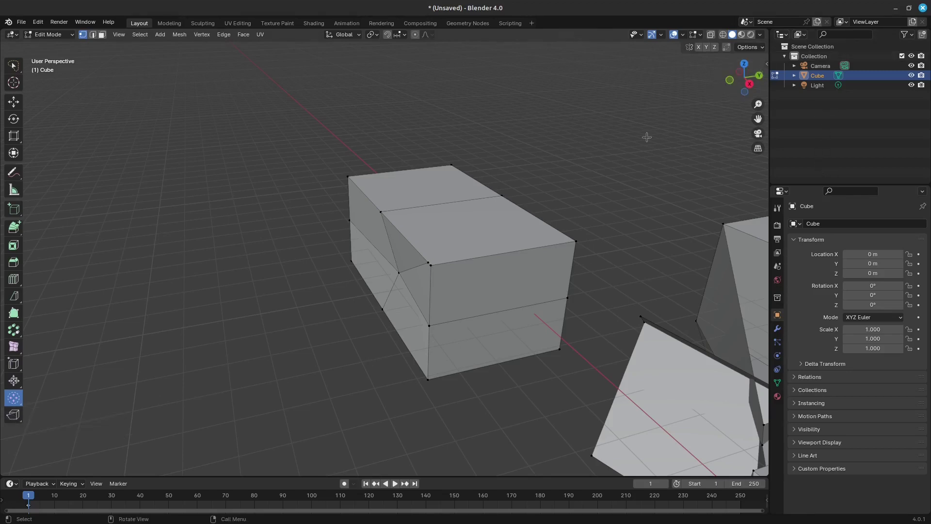
- Enable Correct Face Attributes and Keep Connected in the sidebar's Tool tab
{"action": "key", "text": "n"}
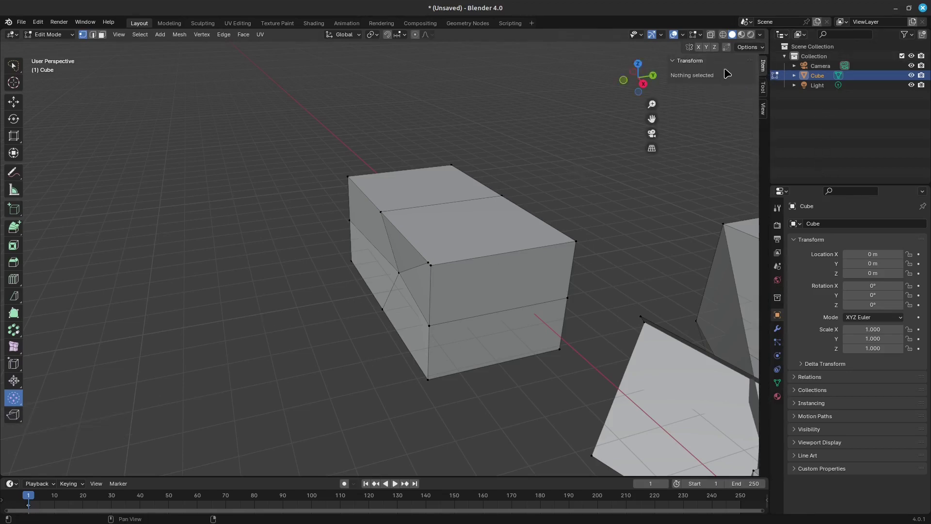
{"action": "left_click", "coordinate": [762, 88]}
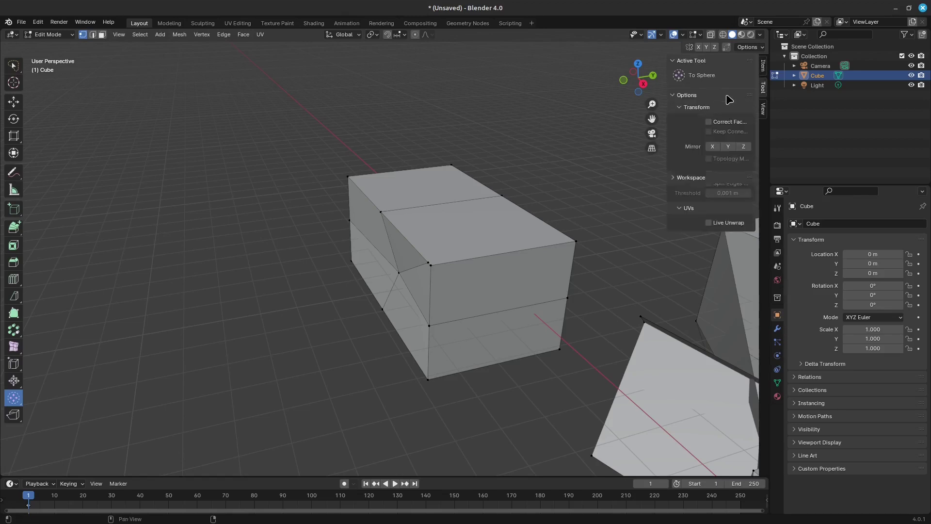
{"action": "left_click", "coordinate": [710, 122]}
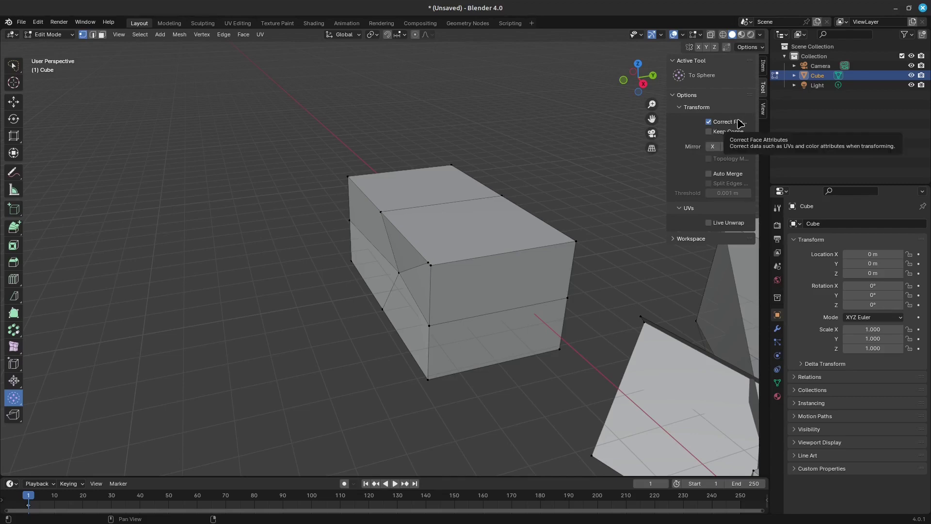
{"action": "left_click", "coordinate": [722, 132]}
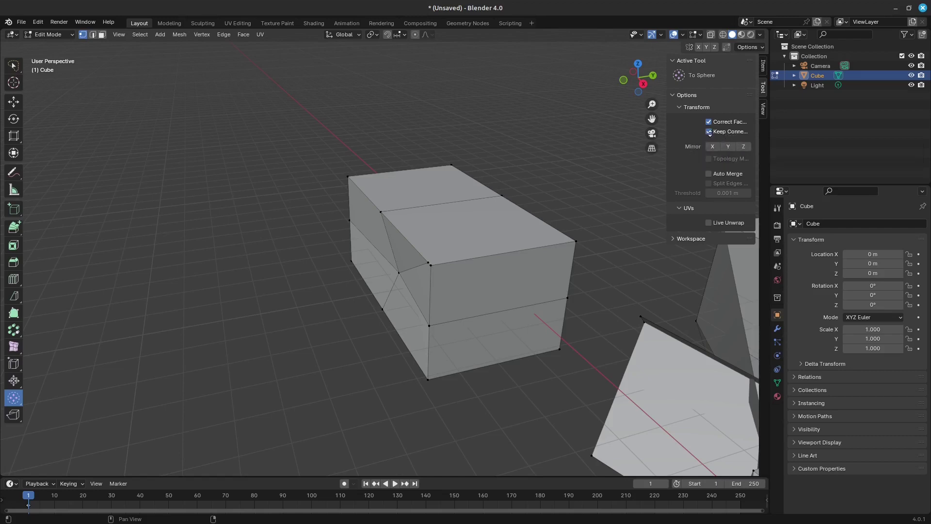
{"action": "mouse_move", "coordinate": [720, 135]}
{"action": "middle_mouse_down"}
{"action": "mouse_move", "coordinate": [422, 99]}
{"action": "mouse_move", "coordinate": [240, 102]}
{"action": "middle_mouse_up"}
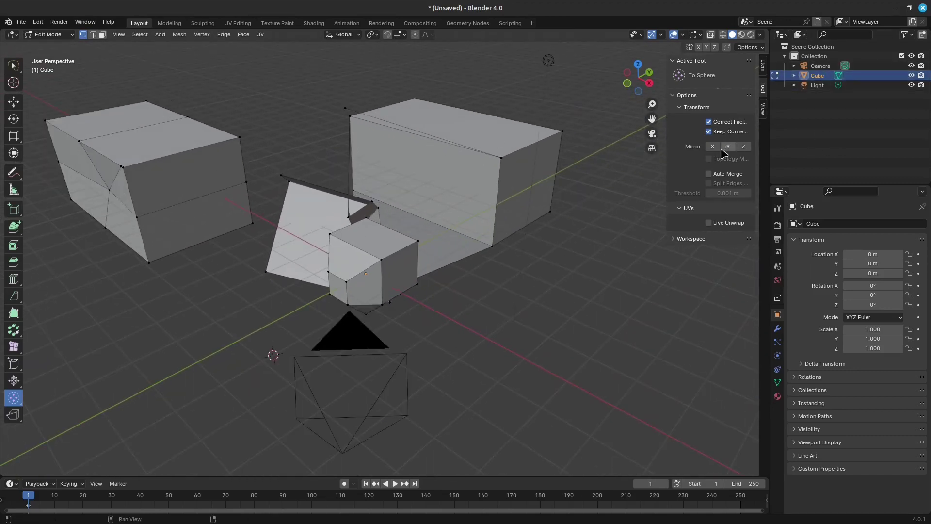
- Turn Mirror X, Y and Z on, then back off
{"action": "left_click_drag", "start_coordinate": [712, 145], "coordinate": [743, 146]}
{"action": "left_click_drag", "start_coordinate": [713, 147], "coordinate": [743, 146]}
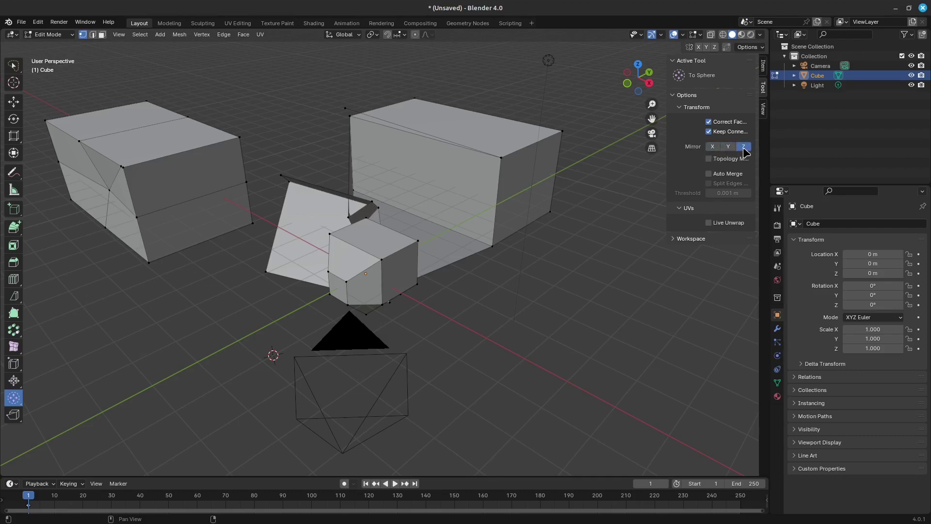
{"action": "middle_click_drag", "start_coordinate": [545, 168], "coordinate": [524, 186]}
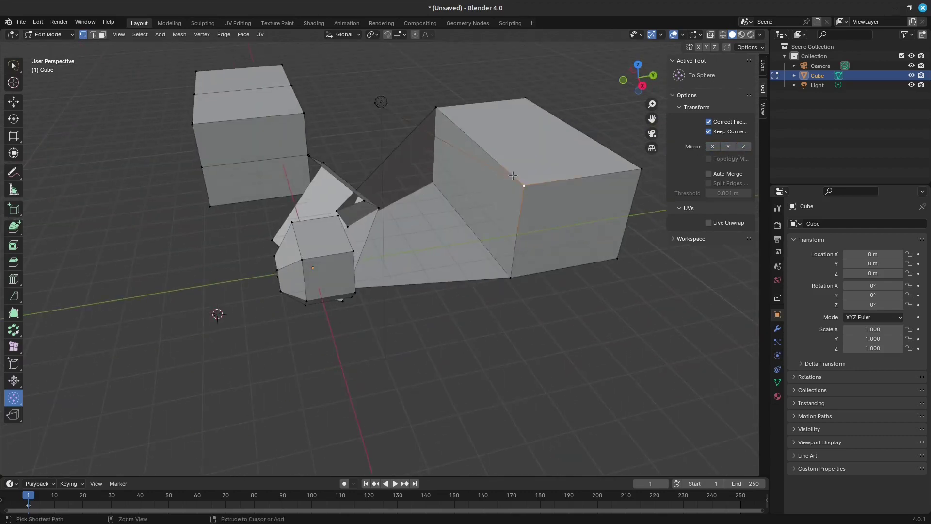
- Deselect all, undo back to the lower edge loop, and view the modifier properties
{"action": "key", "text": "alt+a"}
{"action": "key", "text": "ctrl+z"}
{"action": "middle_click_drag", "start_coordinate": [436, 223], "coordinate": [465, 240]}
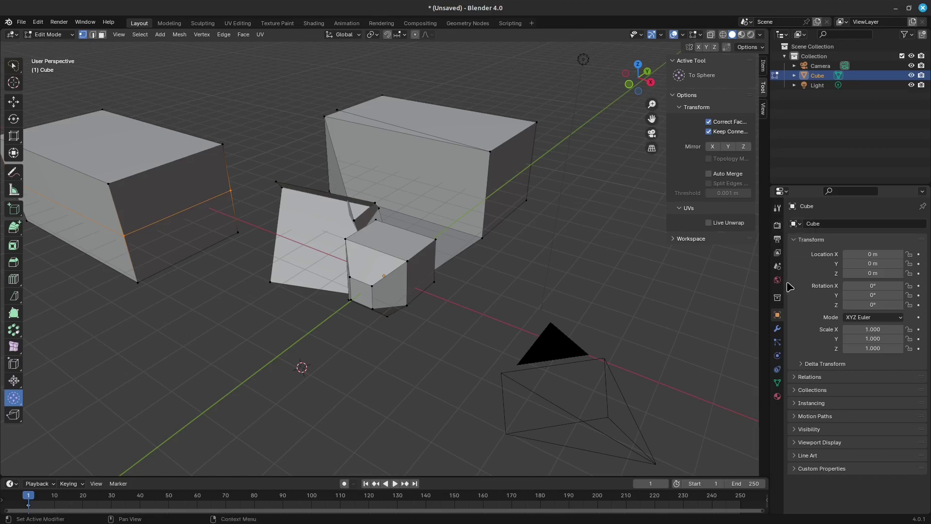
{"action": "left_click", "coordinate": [779, 330]}
- Enable tool mirroring on the Y, X and Z axes
{"action": "left_click", "coordinate": [864, 224]}
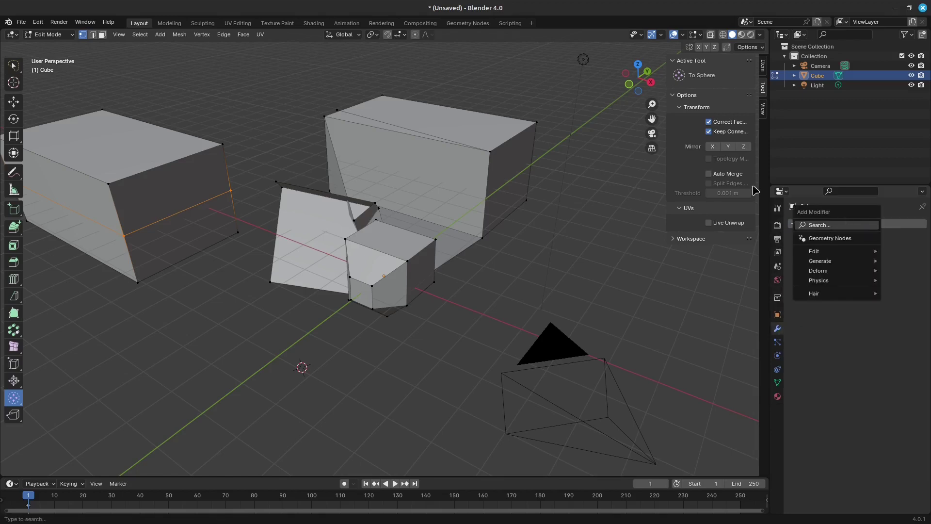
{"action": "left_click", "coordinate": [727, 146]}
{"action": "mouse_move", "coordinate": [482, 179]}
{"action": "middle_mouse_down"}
{"action": "mouse_move", "coordinate": [405, 179]}
{"action": "mouse_move", "coordinate": [451, 175]}
{"action": "middle_mouse_up"}
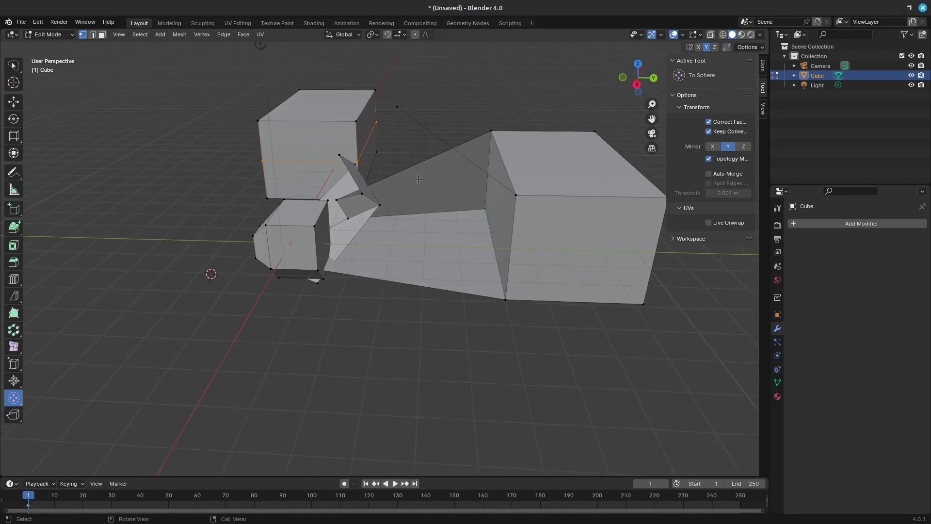
{"action": "left_click", "coordinate": [712, 147]}
{"action": "left_click", "coordinate": [743, 147]}
- Apply To Sphere to the big box's top-left corner vertex, then select a small-cube corner
{"action": "left_click", "coordinate": [516, 195]}
{"action": "middle_click_drag", "start_coordinate": [515, 195], "coordinate": [514, 195]}
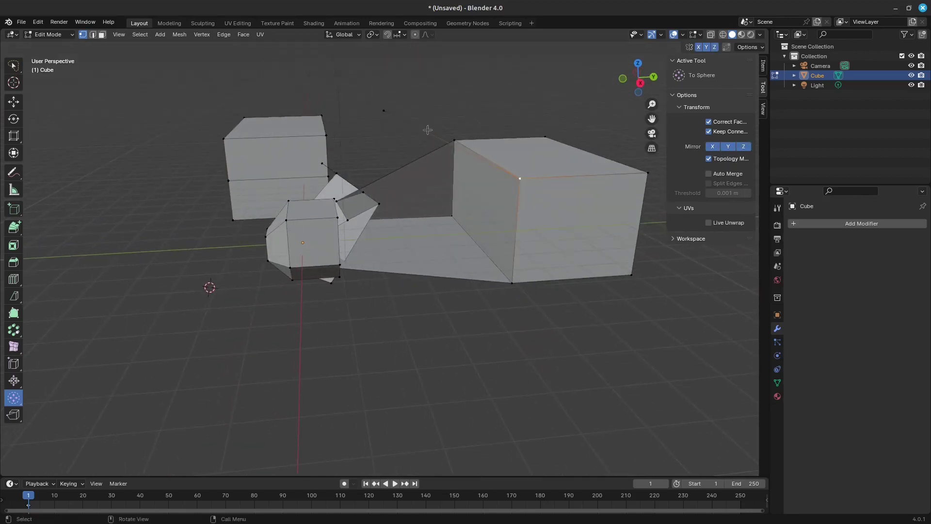
{"action": "left_click_drag", "start_coordinate": [518, 178], "coordinate": [543, 180]}
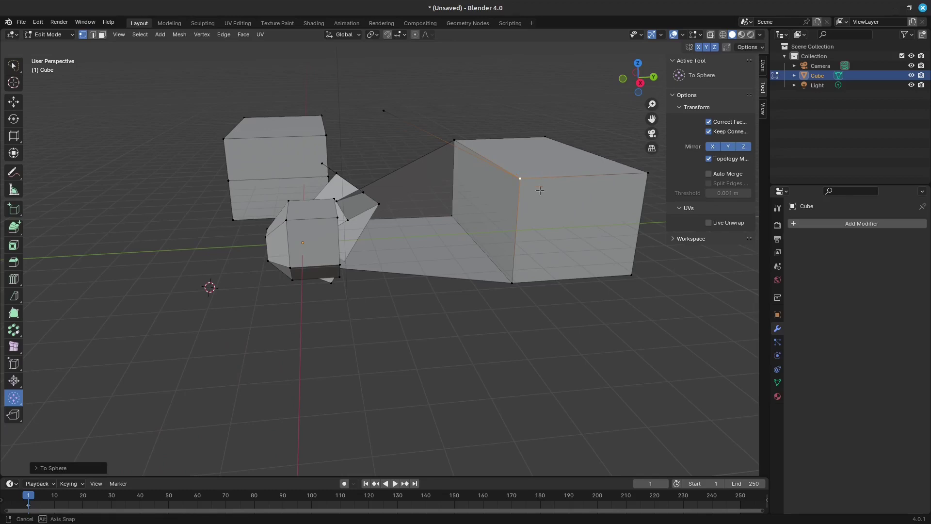
{"action": "middle_click_drag", "start_coordinate": [543, 180], "coordinate": [576, 225]}
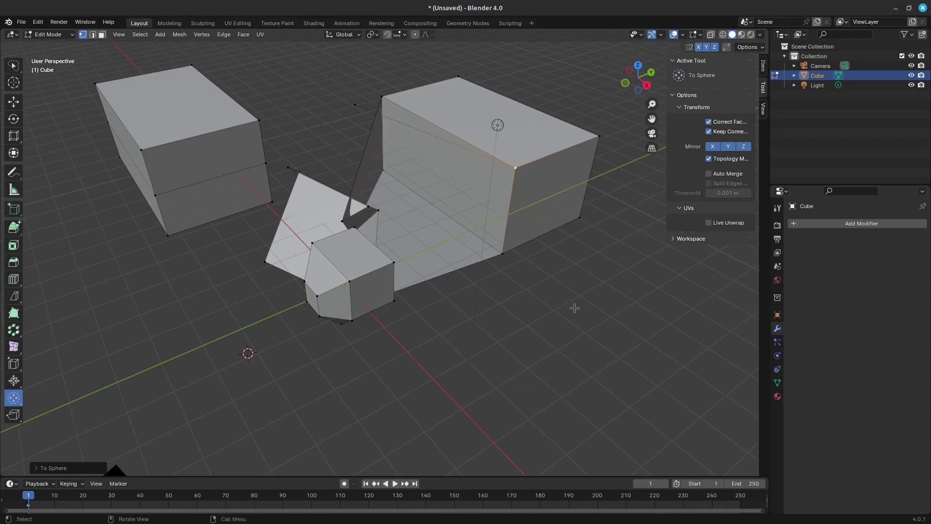
{"action": "left_click", "coordinate": [354, 275]}
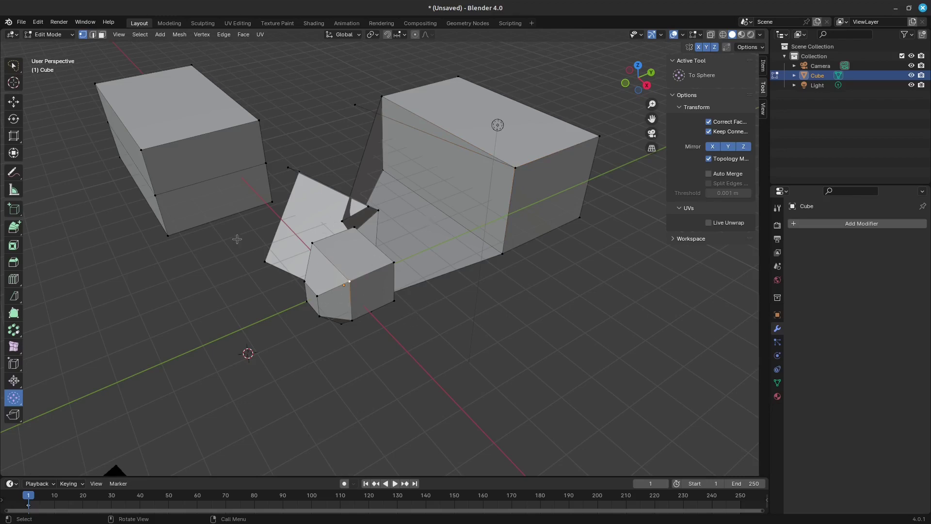
{"action": "mouse_move", "coordinate": [368, 263]}
{"action": "middle_mouse_down"}
{"action": "mouse_move", "coordinate": [408, 231]}
{"action": "mouse_move", "coordinate": [683, 202]}
{"action": "middle_mouse_up"}
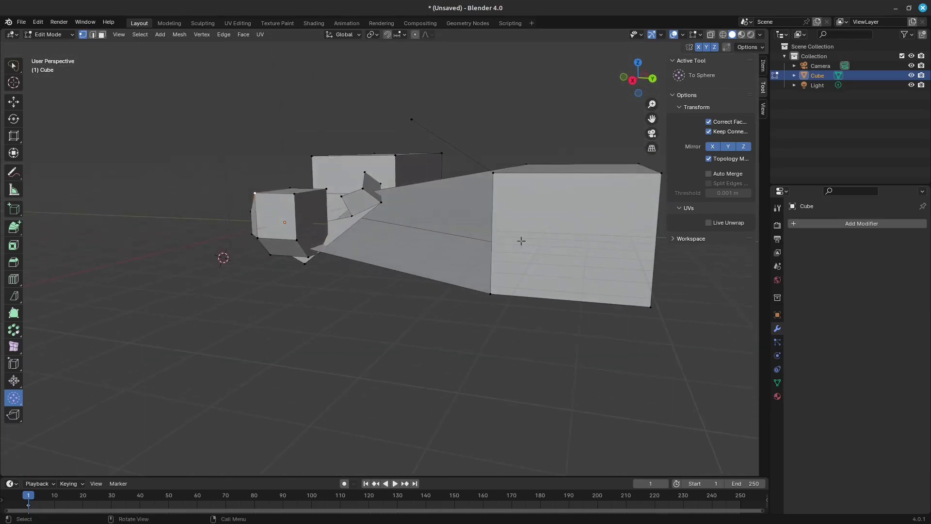
- Turn on Auto Merge and lasso-select the small cube's lower-left corner
{"action": "left_click", "coordinate": [708, 173]}
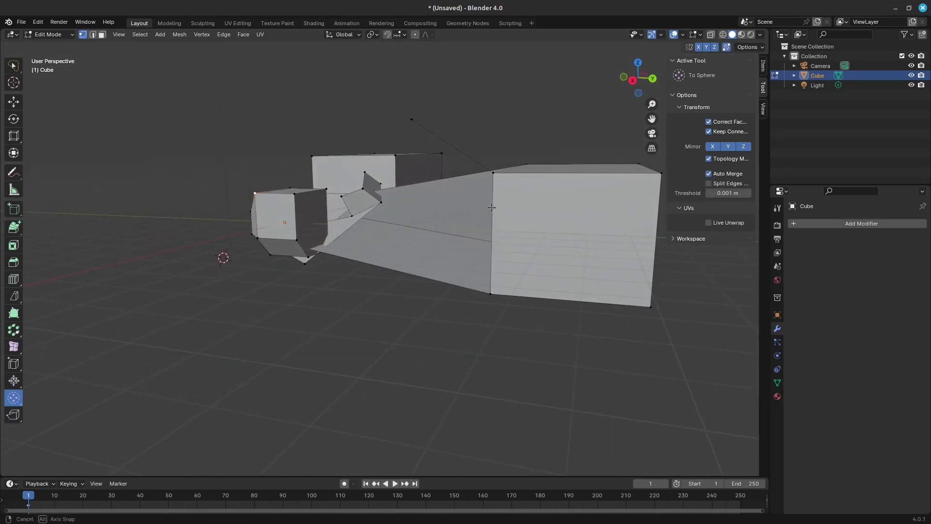
{"action": "mouse_move", "coordinate": [655, 232]}
{"action": "middle_mouse_down"}
{"action": "mouse_move", "coordinate": [531, 245]}
{"action": "mouse_move", "coordinate": [517, 187]}
{"action": "middle_mouse_up"}
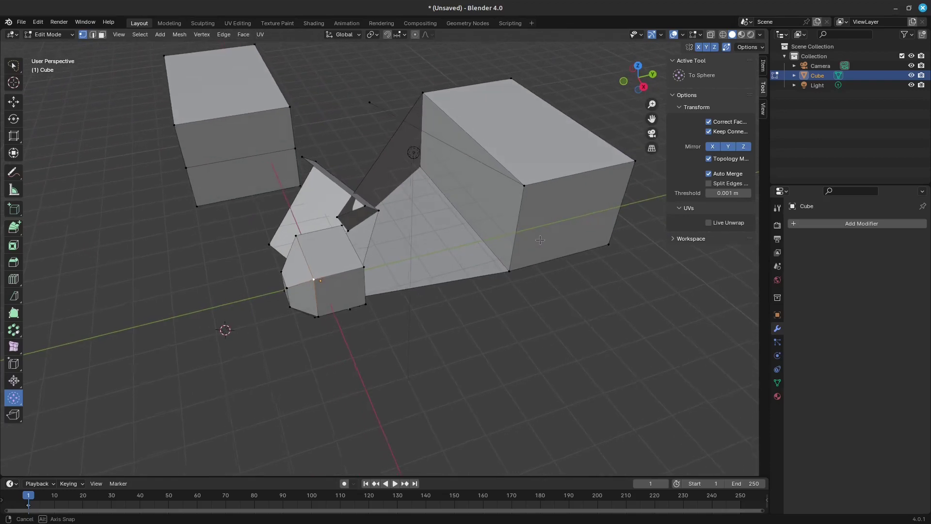
{"action": "left_click", "coordinate": [525, 186], "text": "shift"}
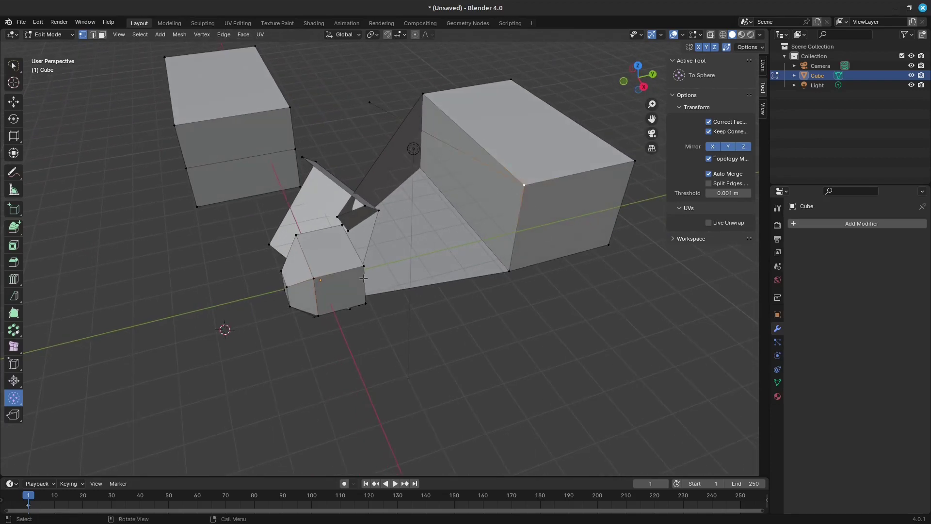
{"action": "left_click", "coordinate": [13, 66]}
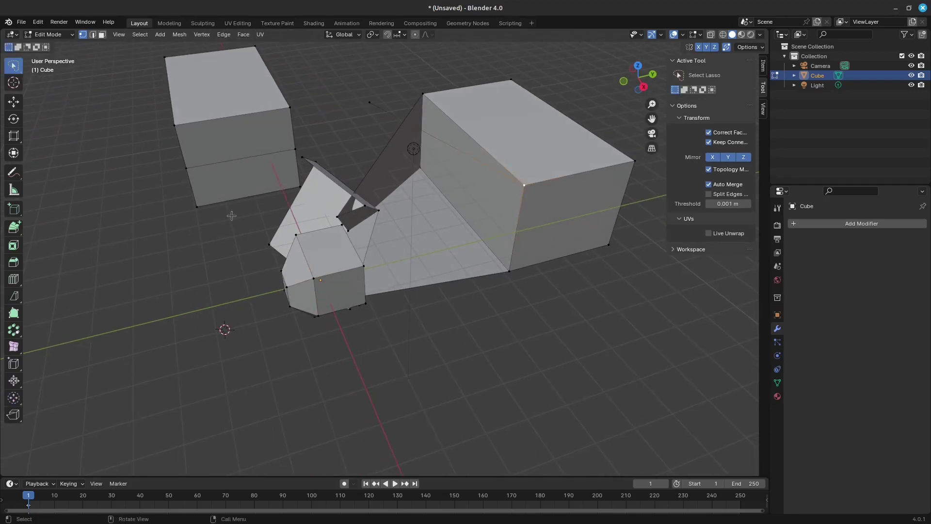
{"action": "left_click_drag", "start_coordinate": [291, 272], "coordinate": [320, 304]}
- Slide the selected vertices along Y onto the cube with the Move tool
{"action": "left_click", "coordinate": [13, 101]}
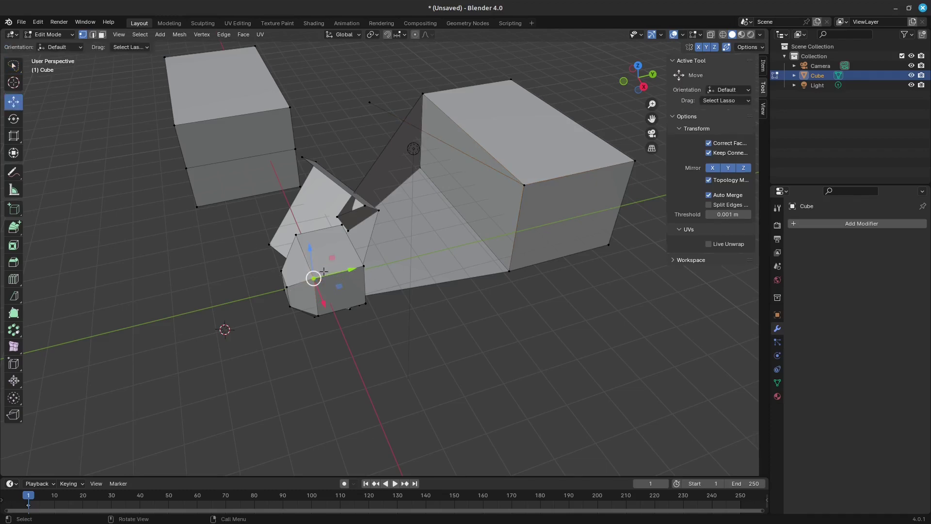
{"action": "middle_click_drag", "start_coordinate": [375, 272], "coordinate": [366, 286]}
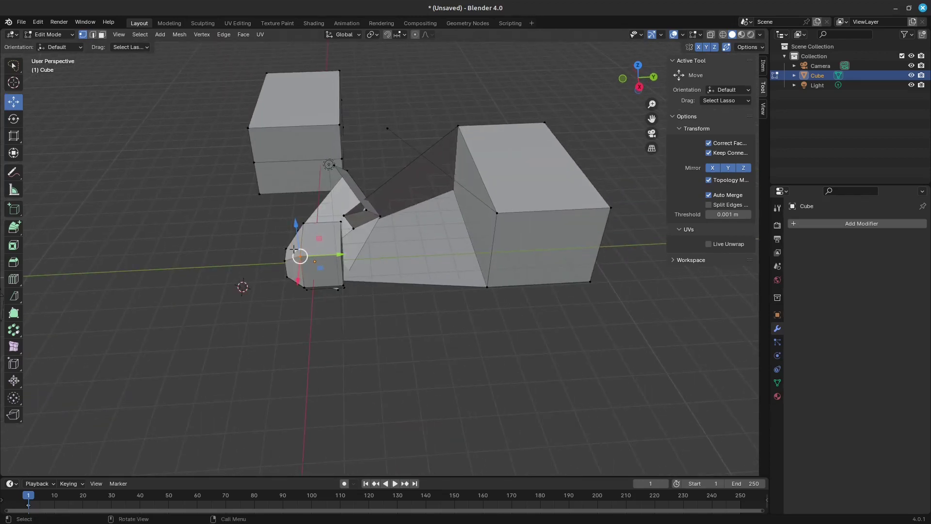
{"action": "left_click_drag", "start_coordinate": [307, 257], "coordinate": [297, 255]}
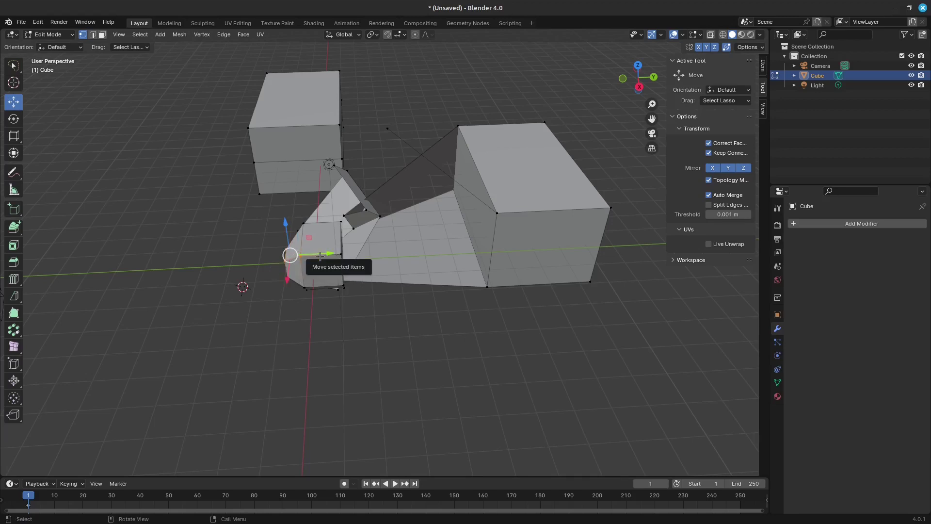
{"action": "left_click_drag", "start_coordinate": [314, 258], "coordinate": [312, 267]}
{"action": "middle_click_drag", "start_coordinate": [311, 266], "coordinate": [320, 269]}
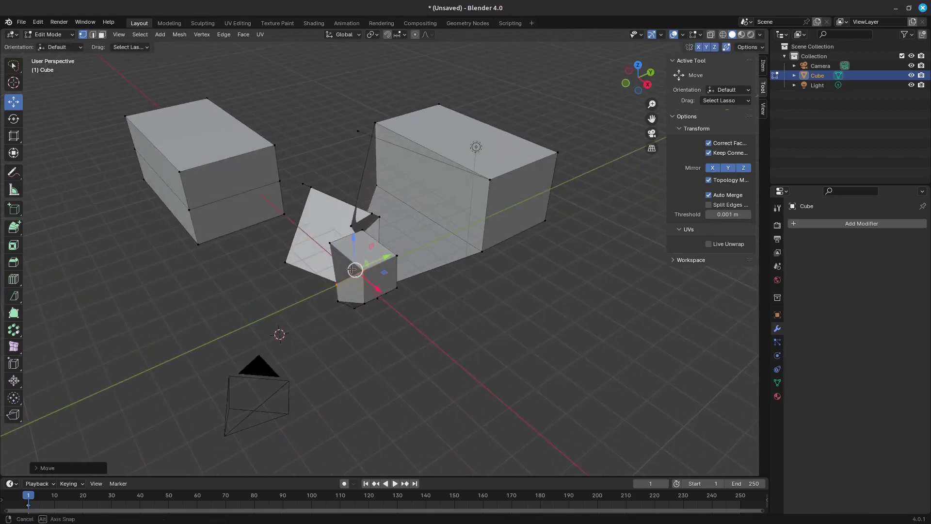
{"action": "left_click_drag", "start_coordinate": [320, 263], "coordinate": [313, 271]}
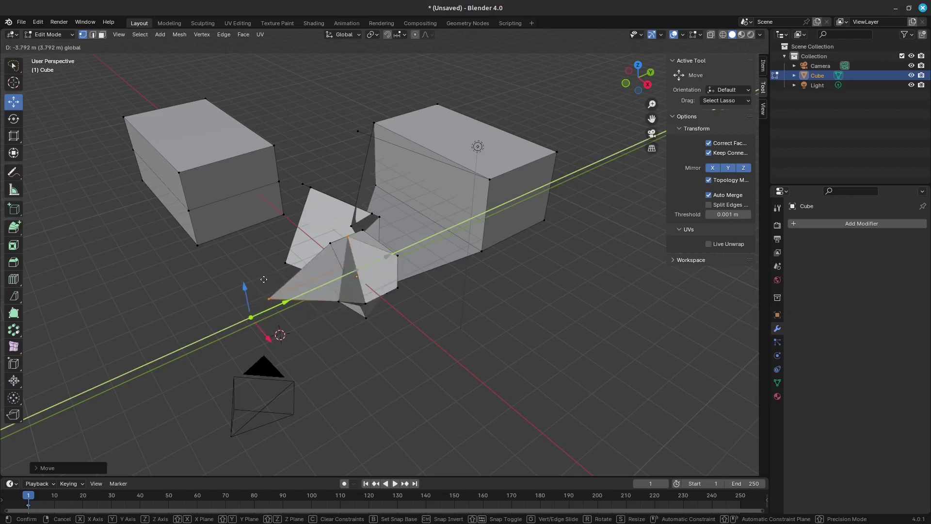
{"action": "left_click", "coordinate": [370, 272]}
- Raise the auto merge threshold to 0.01 m
{"action": "middle_click_drag", "start_coordinate": [369, 271], "coordinate": [393, 276]}
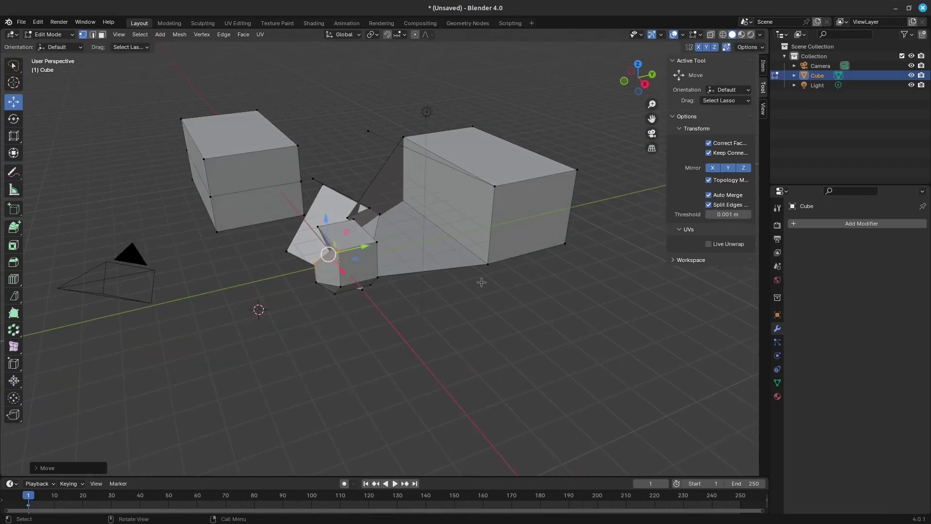
{"action": "middle_click_drag", "start_coordinate": [302, 276], "coordinate": [414, 254]}
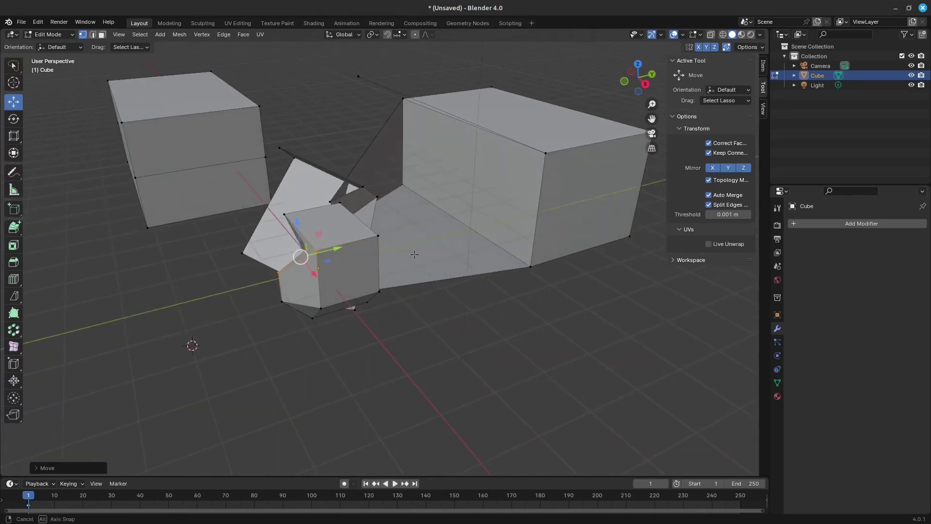
{"action": "middle_click_drag", "start_coordinate": [413, 254], "coordinate": [440, 258]}
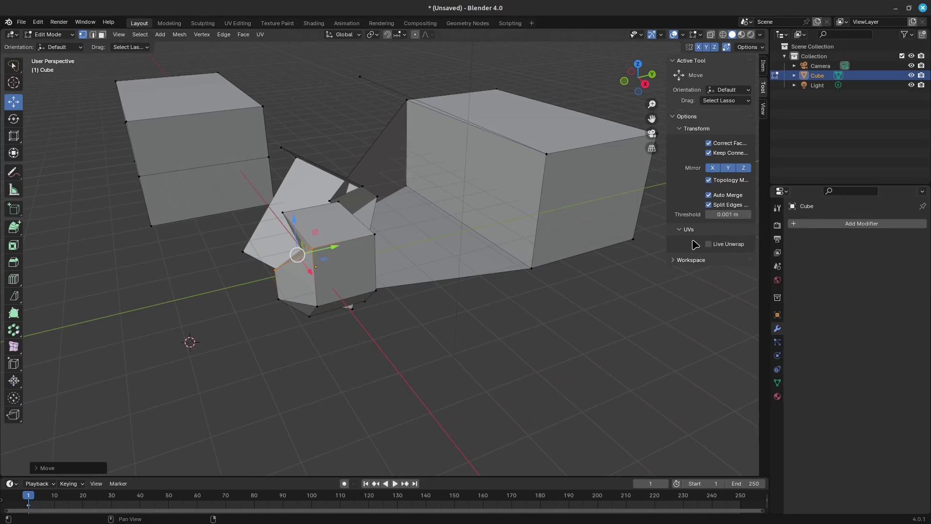
{"action": "left_click_drag", "start_coordinate": [727, 213], "coordinate": [735, 214]}
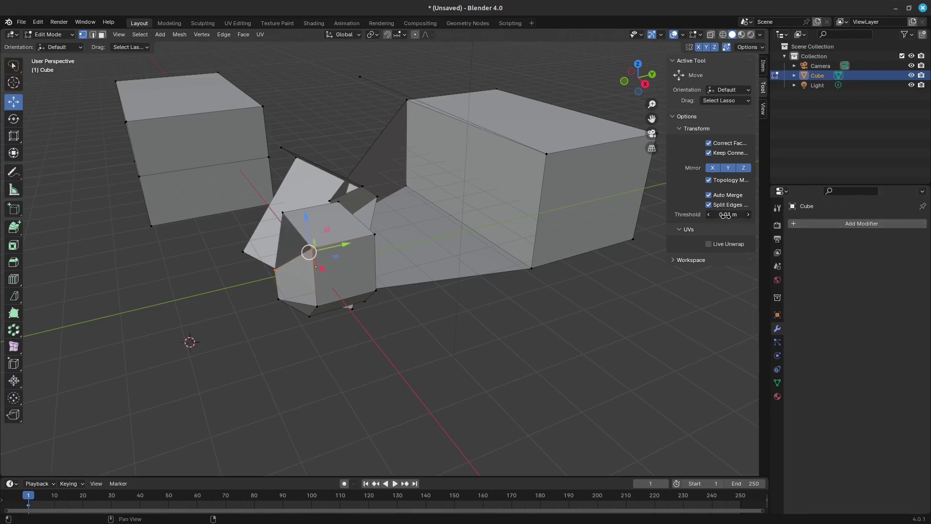
- Enable Live Unwrap in the Tool sidebar and switch to the UV Editing workspace
{"action": "left_click", "coordinate": [726, 247]}
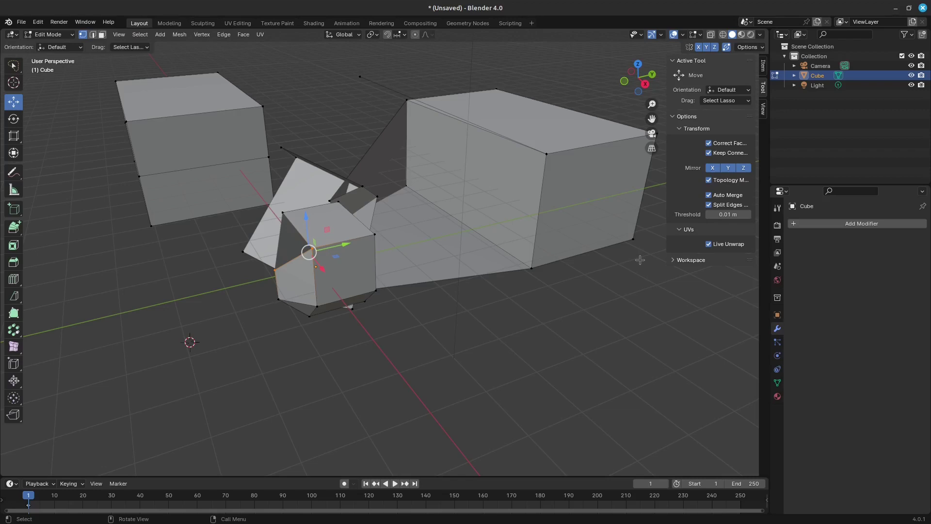
{"action": "left_click", "coordinate": [238, 22]}
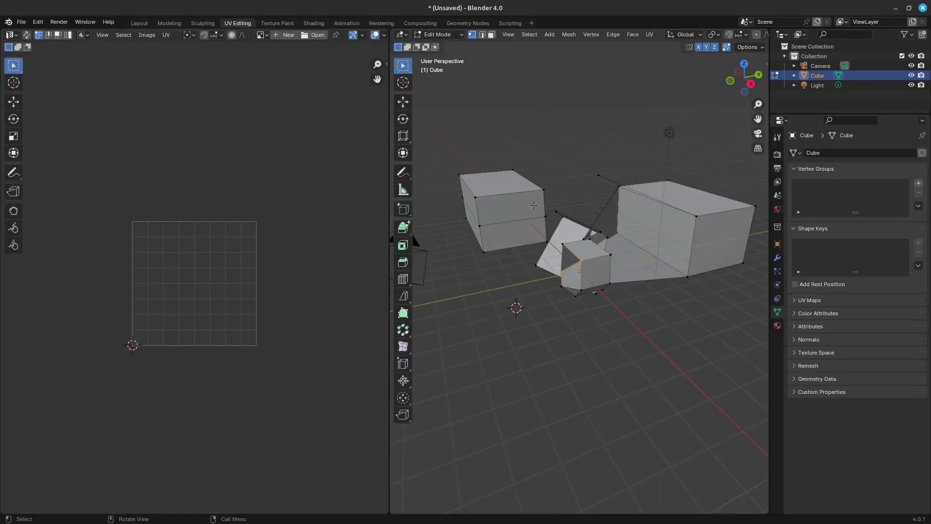
- Orbit the cube's 3D view beside the empty UV grid
{"action": "mouse_move", "coordinate": [534, 206]}
{"action": "middle_mouse_down"}
{"action": "mouse_move", "coordinate": [539, 226]}
{"action": "mouse_move", "coordinate": [544, 206]}
{"action": "middle_mouse_up"}
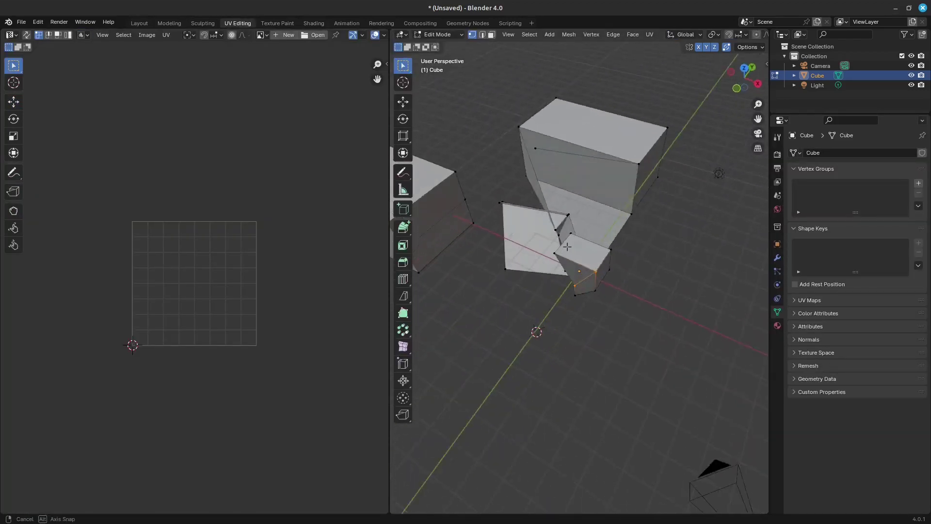
{"action": "middle_click_drag", "start_coordinate": [543, 206], "coordinate": [537, 207]}
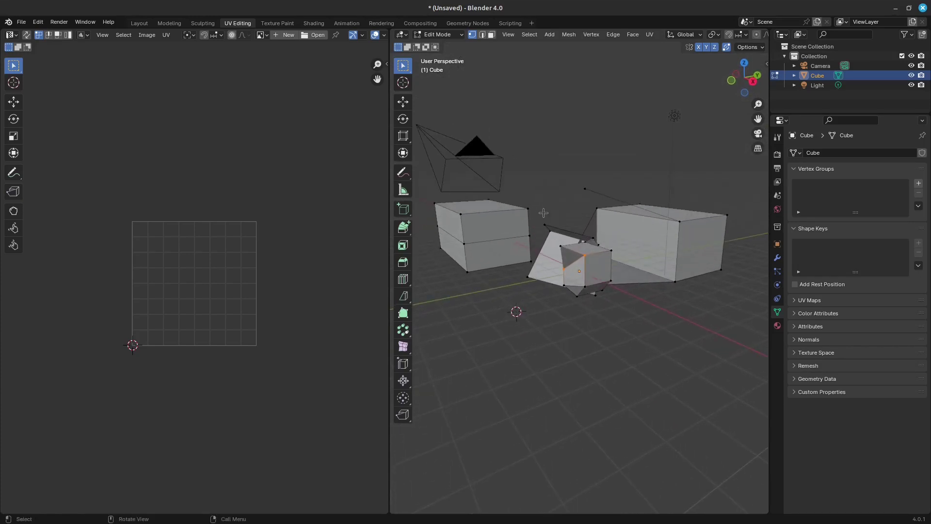